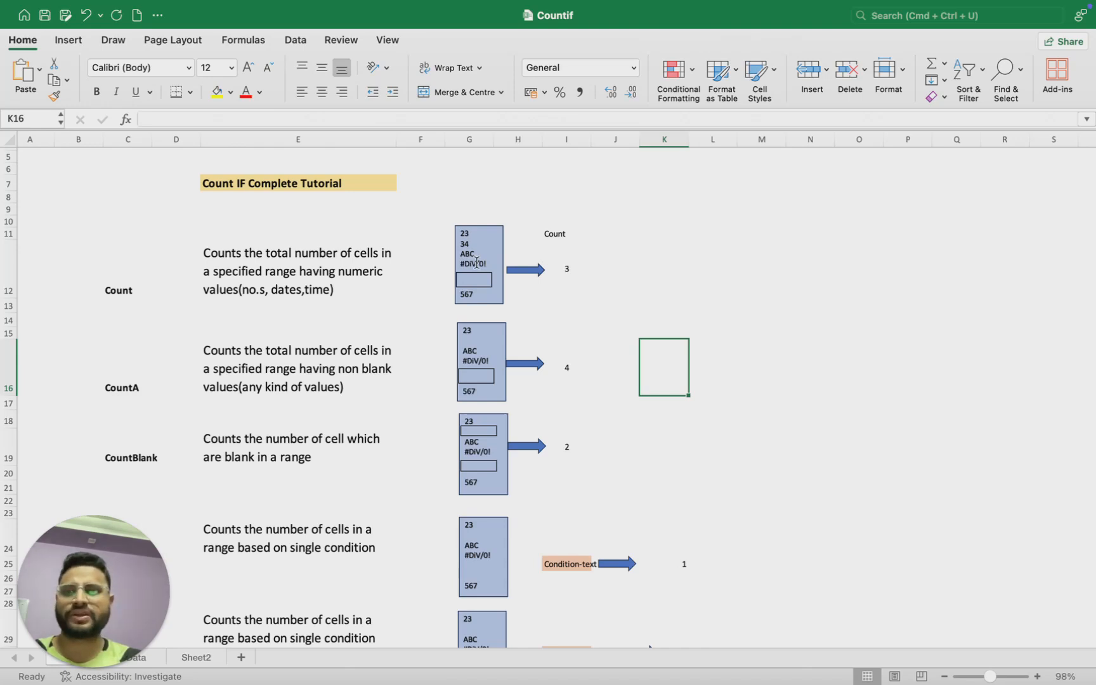
Review the descriptions of the counting functions on the Count sheet and open the Data sheet.
scroll(423, 362, "down", 2)
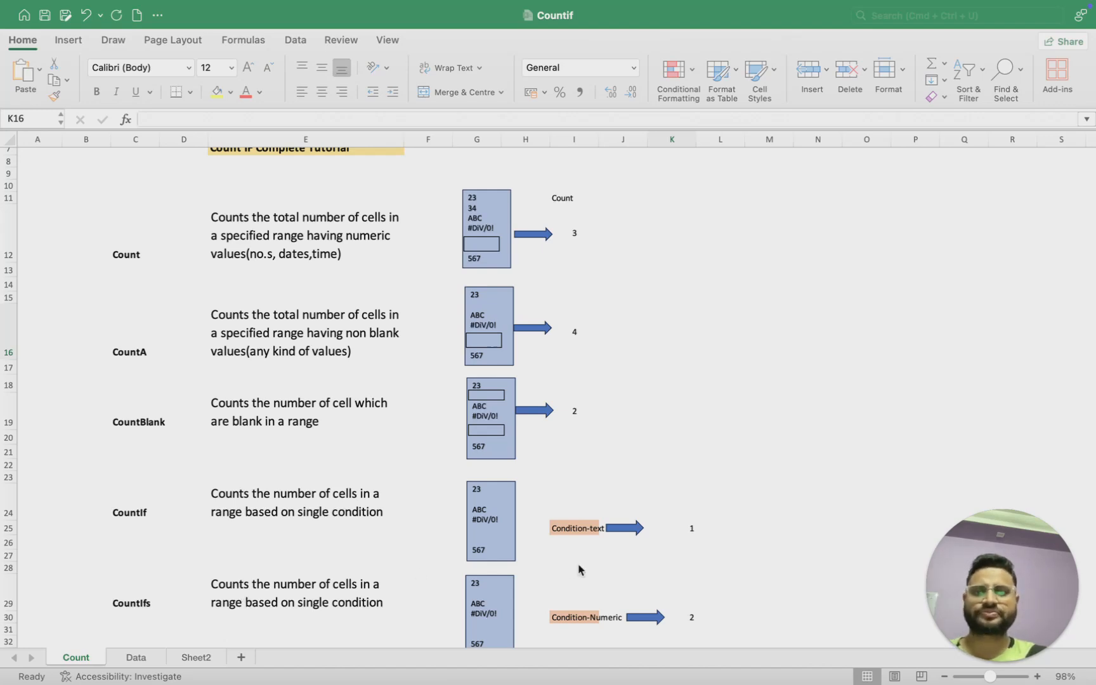
scroll(548, 582, "down", 3)
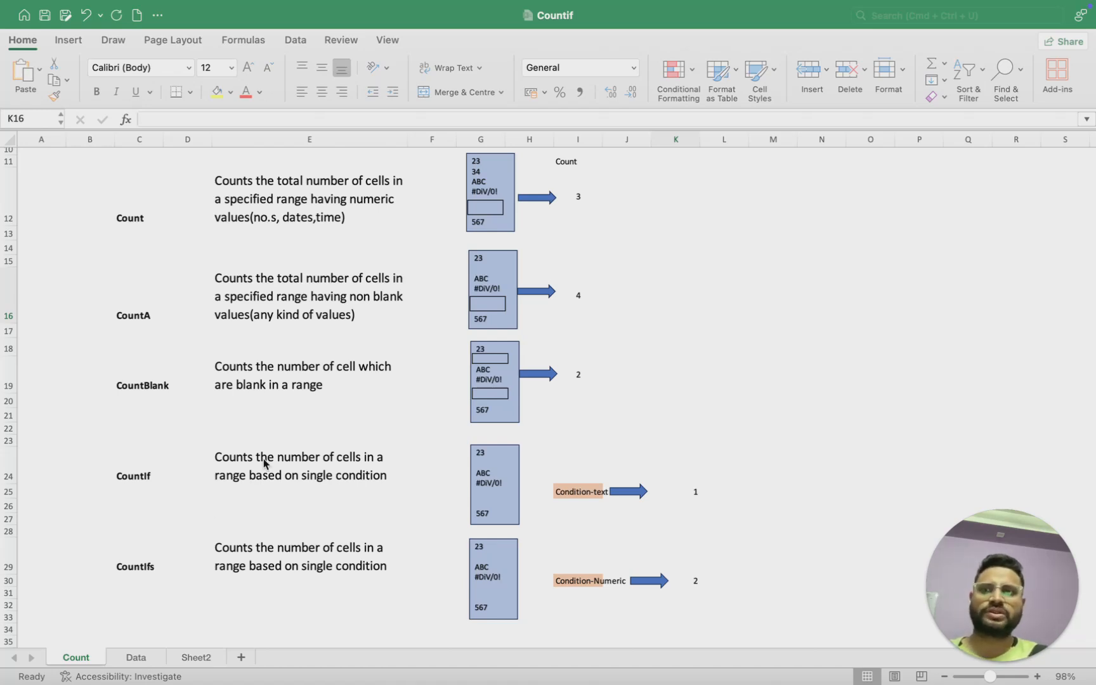
left_click(136, 656)
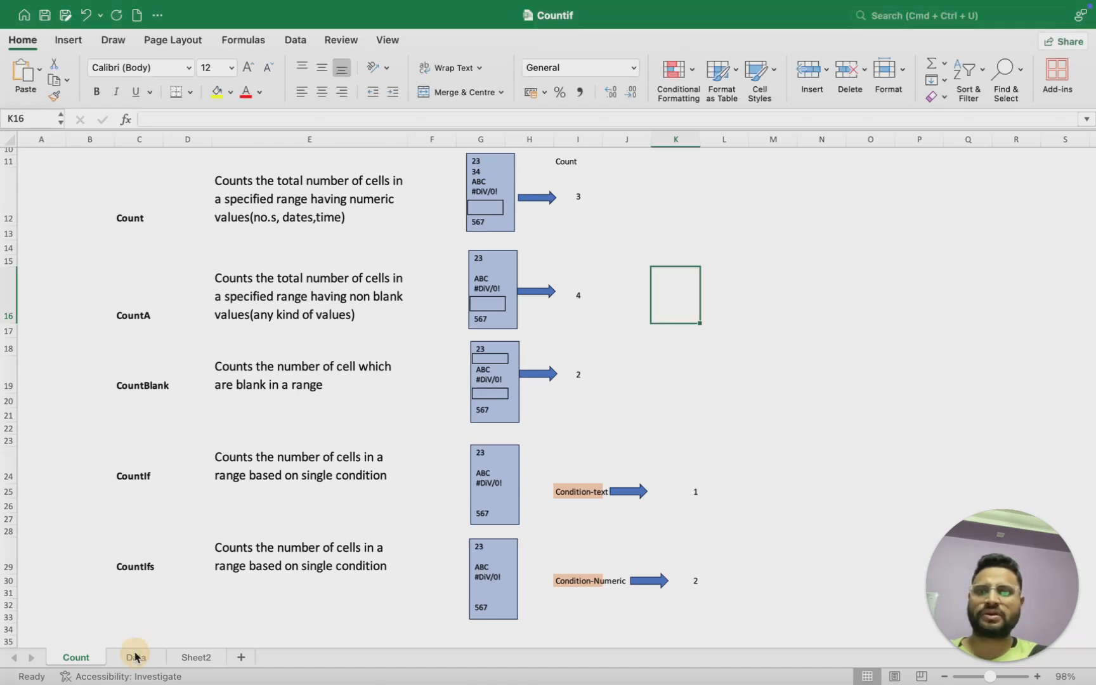
left_click(135, 656)
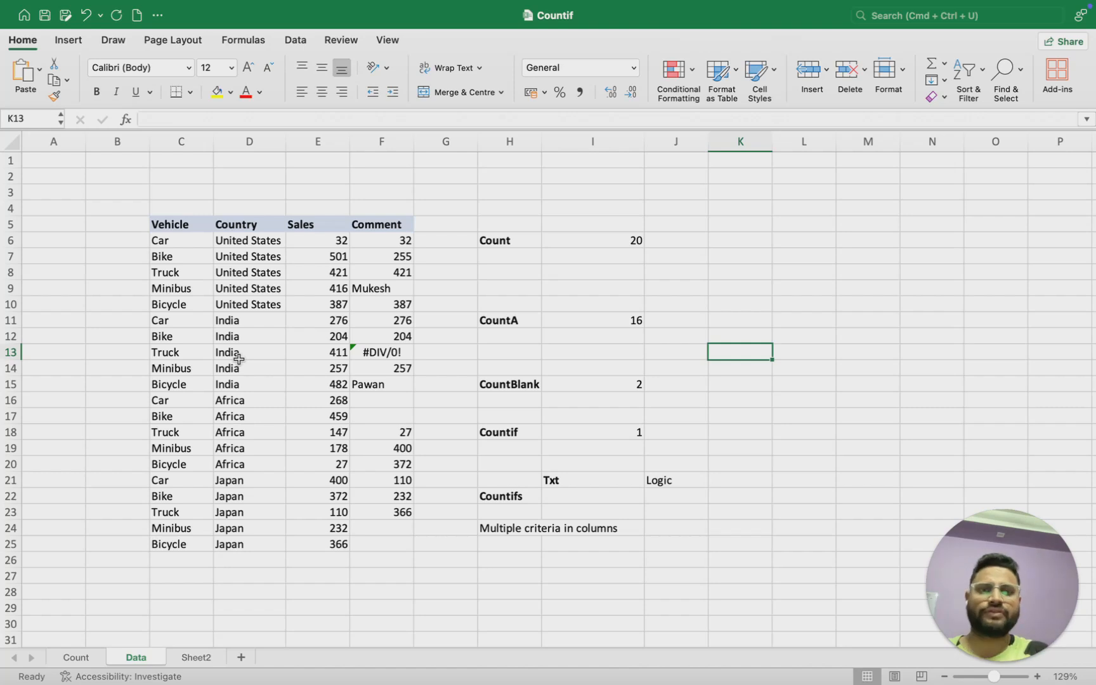
Clear the existing results in column I beside the Count, CountA, CountBlank and Countif labels.
key("Left")
key("Left")
key("Up")
key("Up")
key("Up")
key("Up")
key("Up")
key("Up")
key("Up")
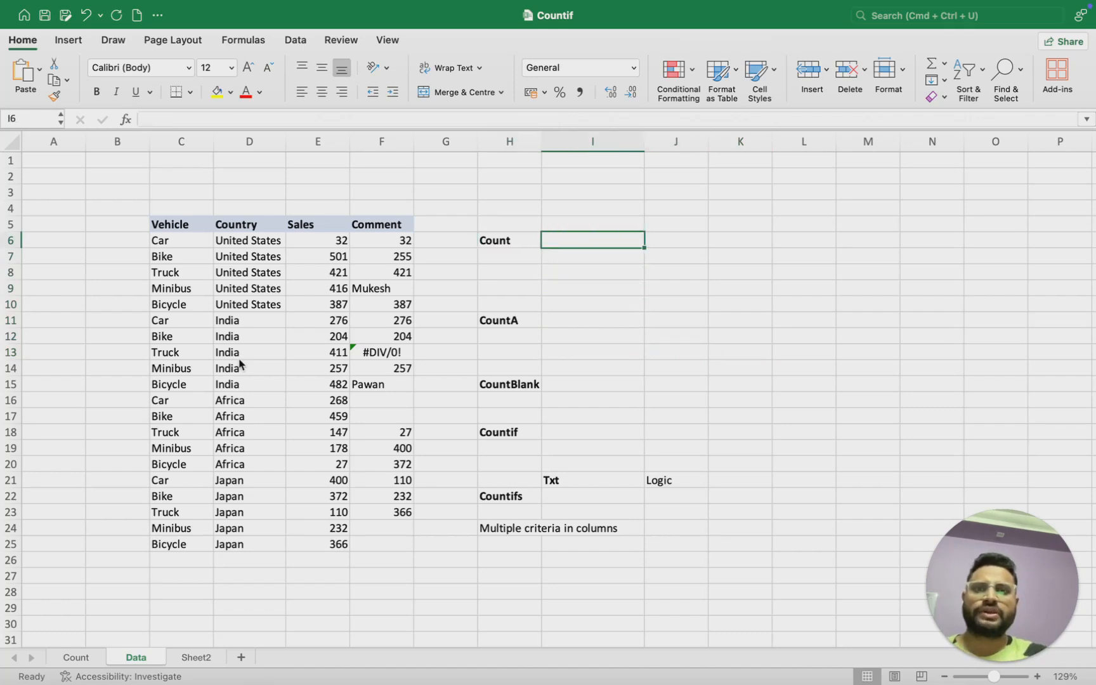
Enter =COUNT(E6:E25) in cell I6 to count the numeric Sales values.
type("=cou")
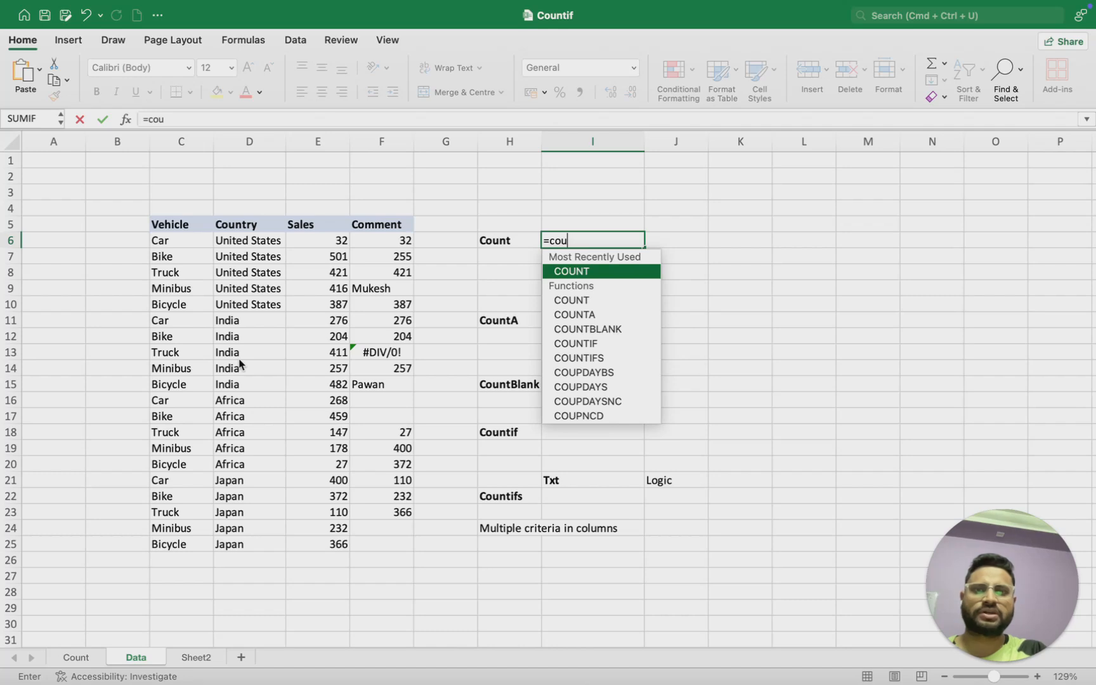
key("Tab")
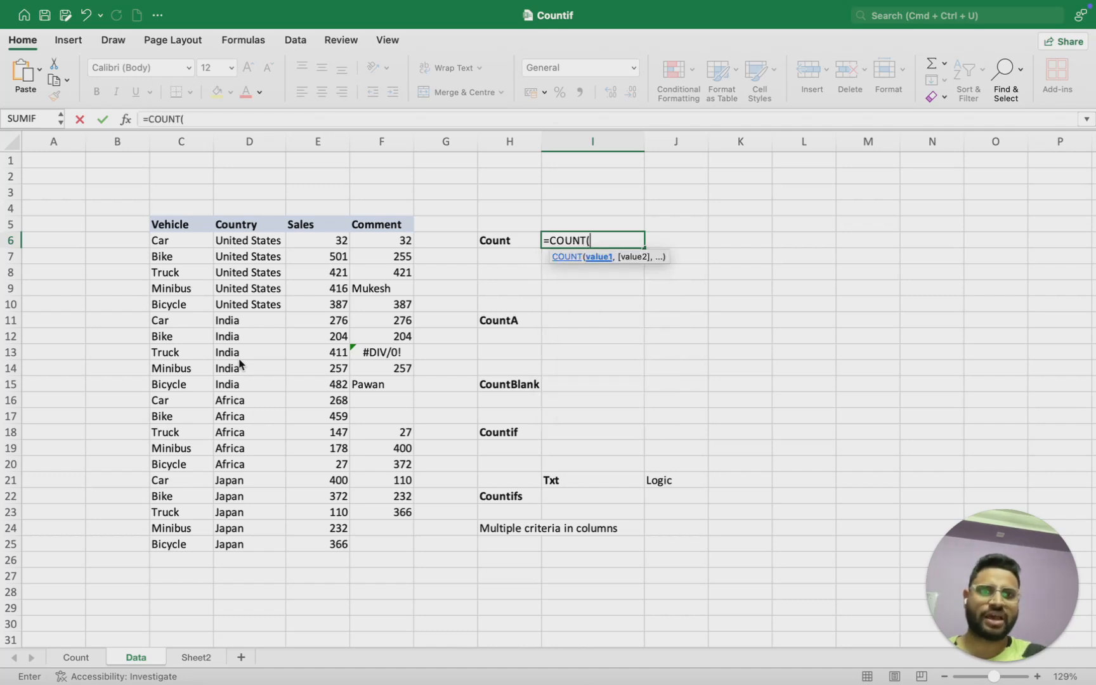
key("Left")
key("Left")
key("Left")
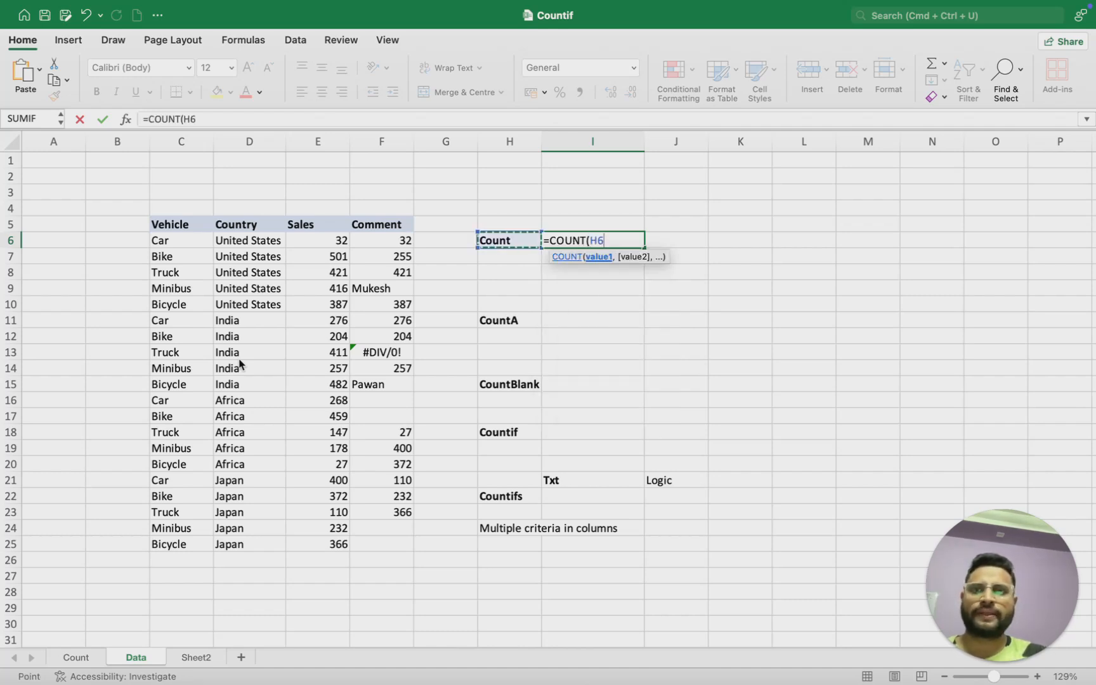
key("Left")
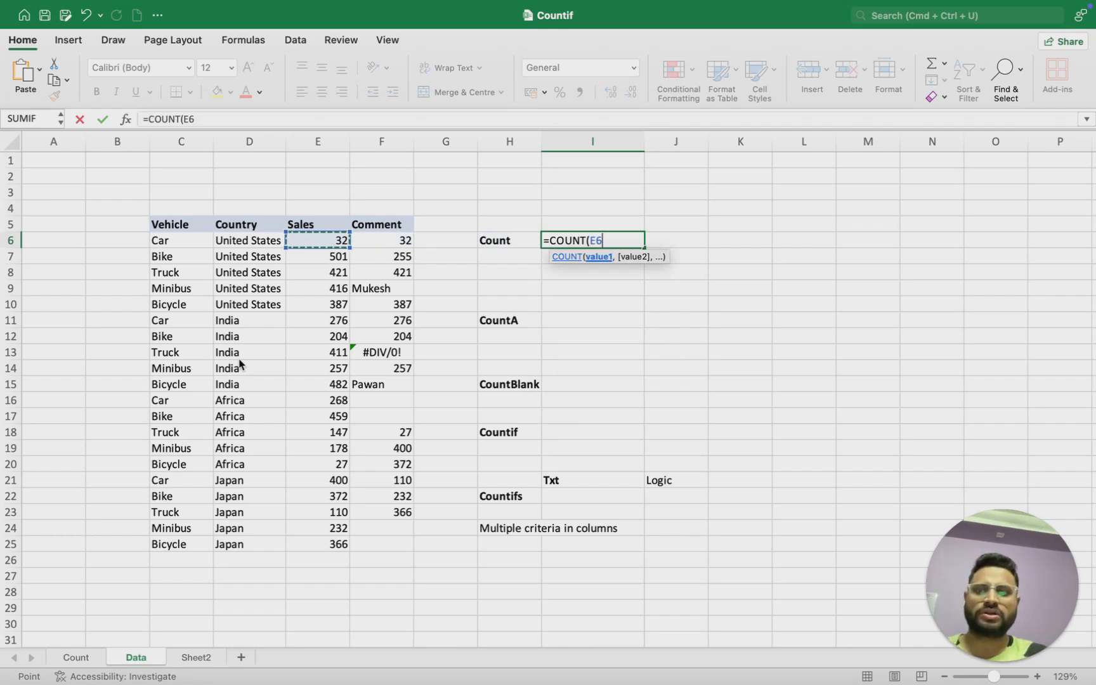
key("ctrl+shift+Down")
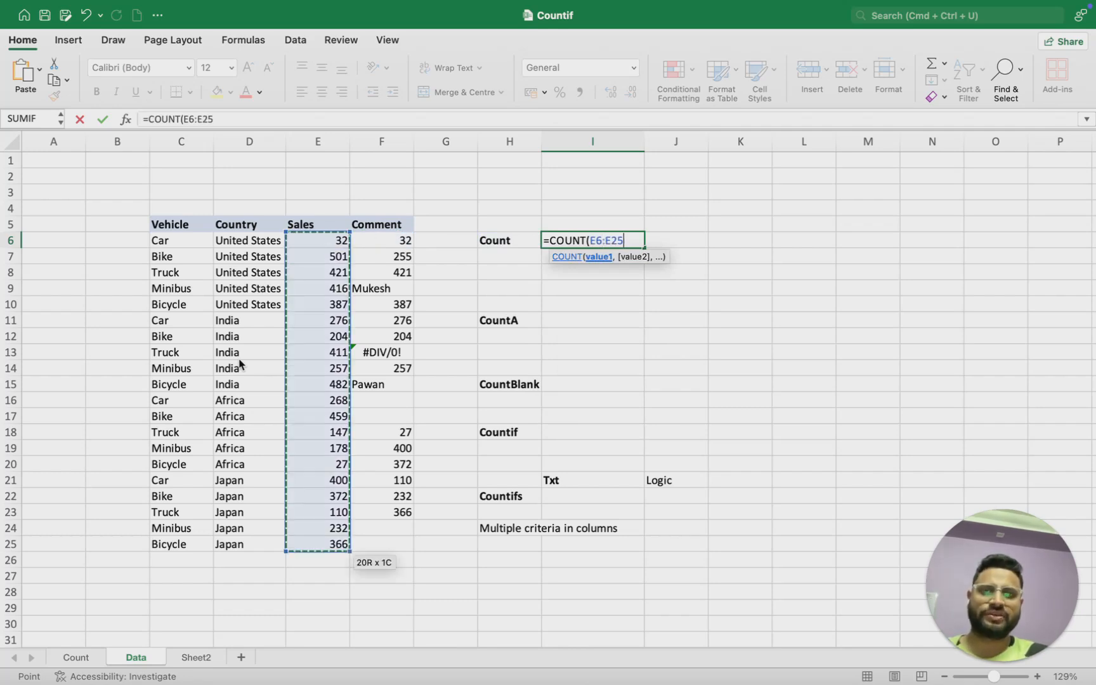
type(")")
key("Return")
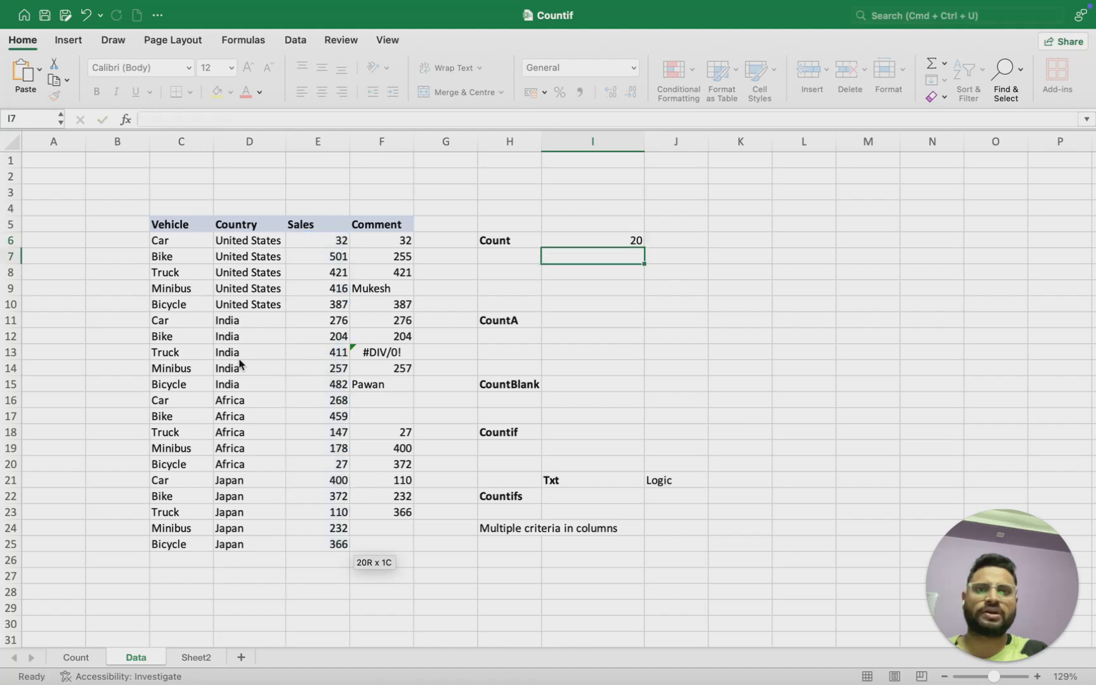
Check the Count result against the Sales values by selecting E6:E25.
key("Up")
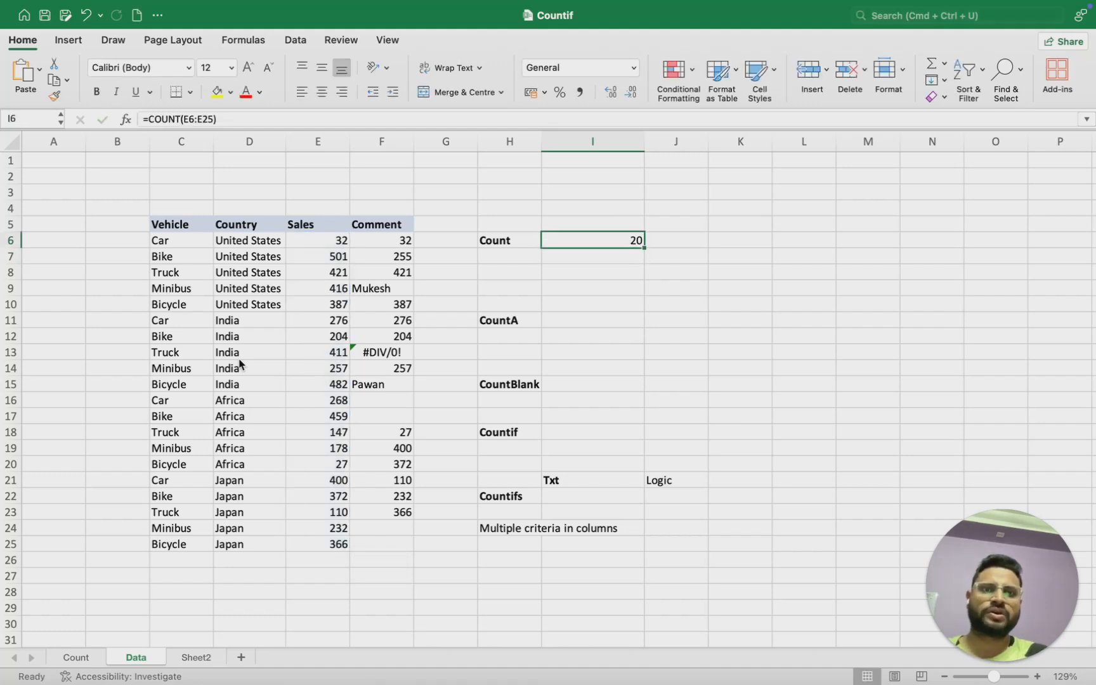
key("Left")
key("Left")
key("Left")
key("Left")
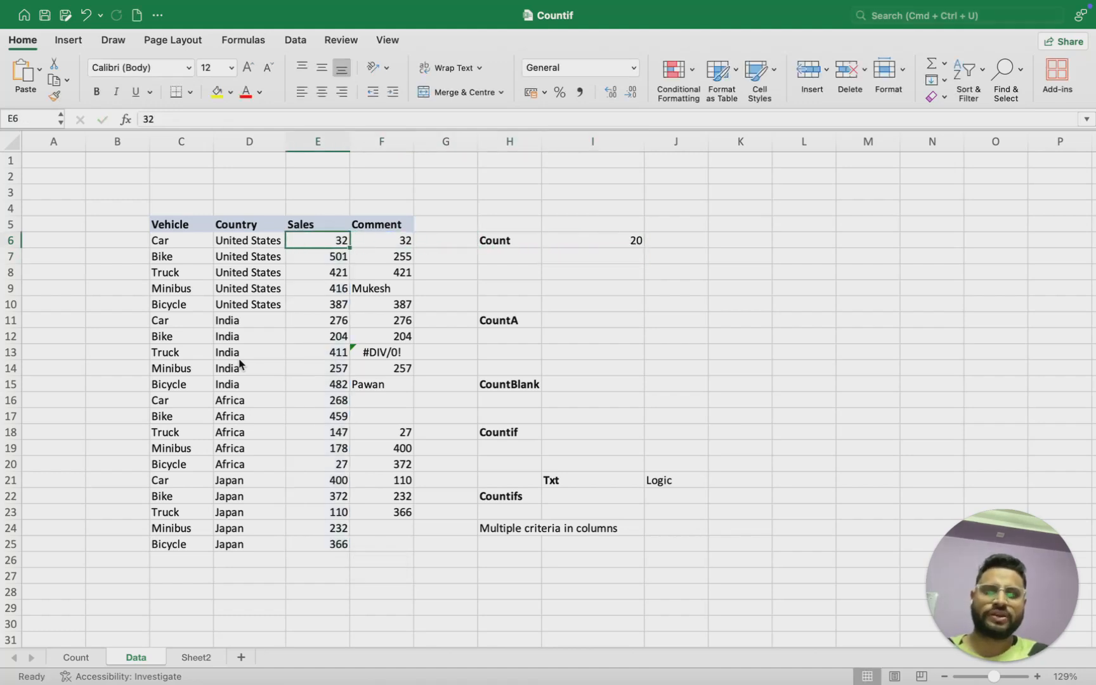
key("ctrl+shift+Down")
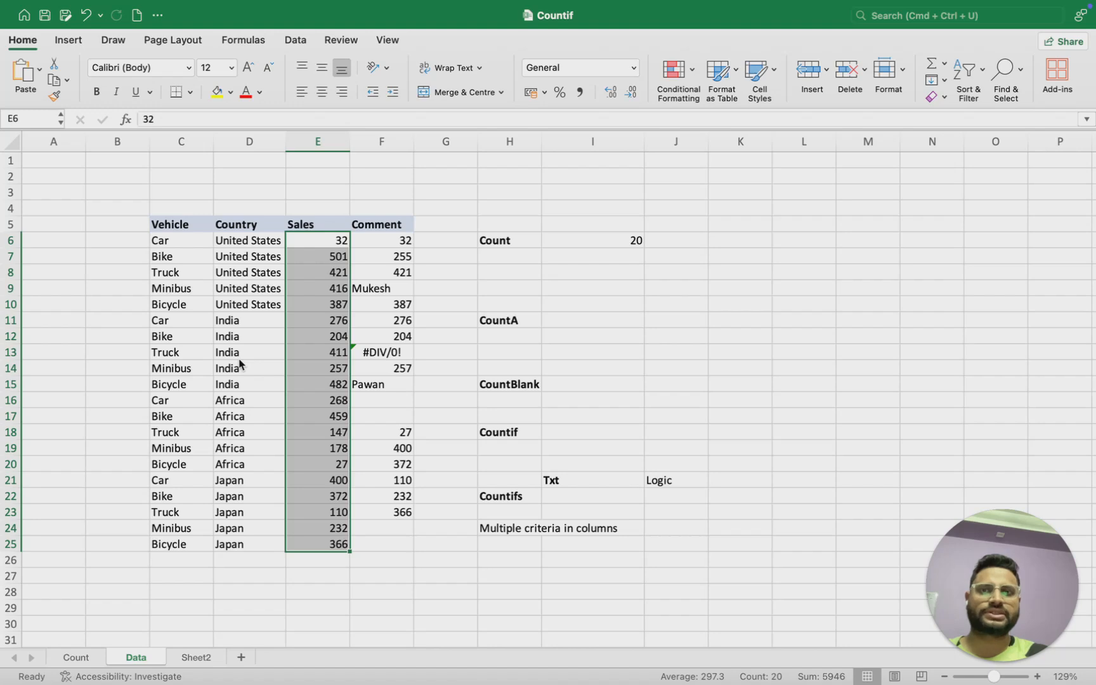
Change the COUNT range in I6 to the Comment column, F6:F25.
key("Right")
key("Right")
key("Right")
key("Right")
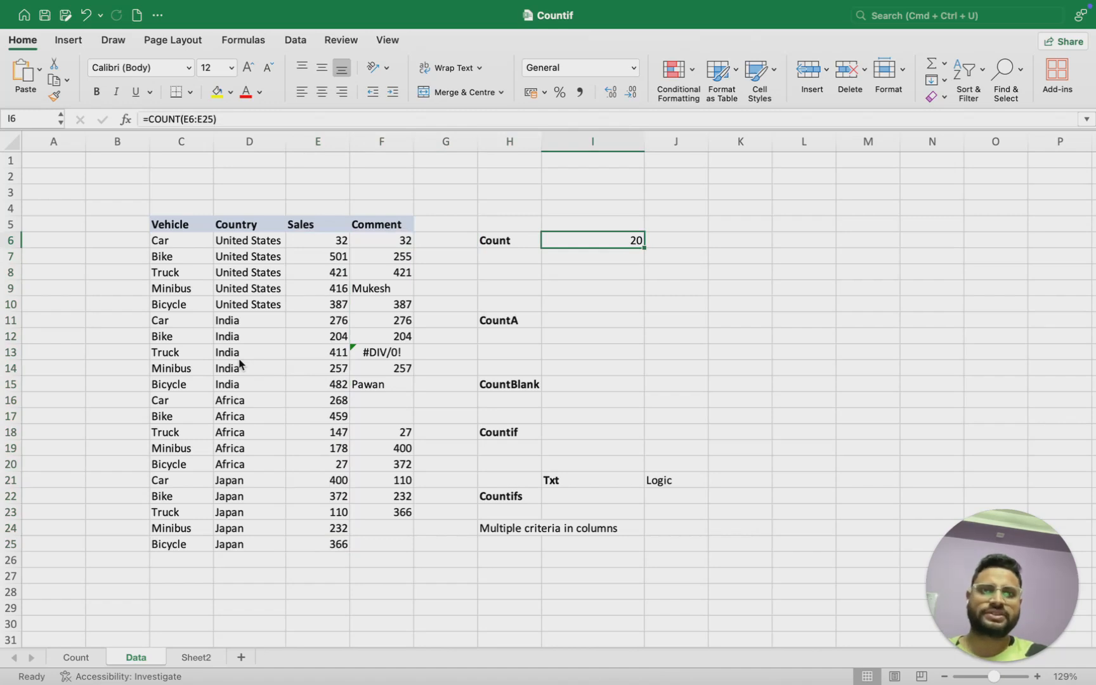
key("F2")
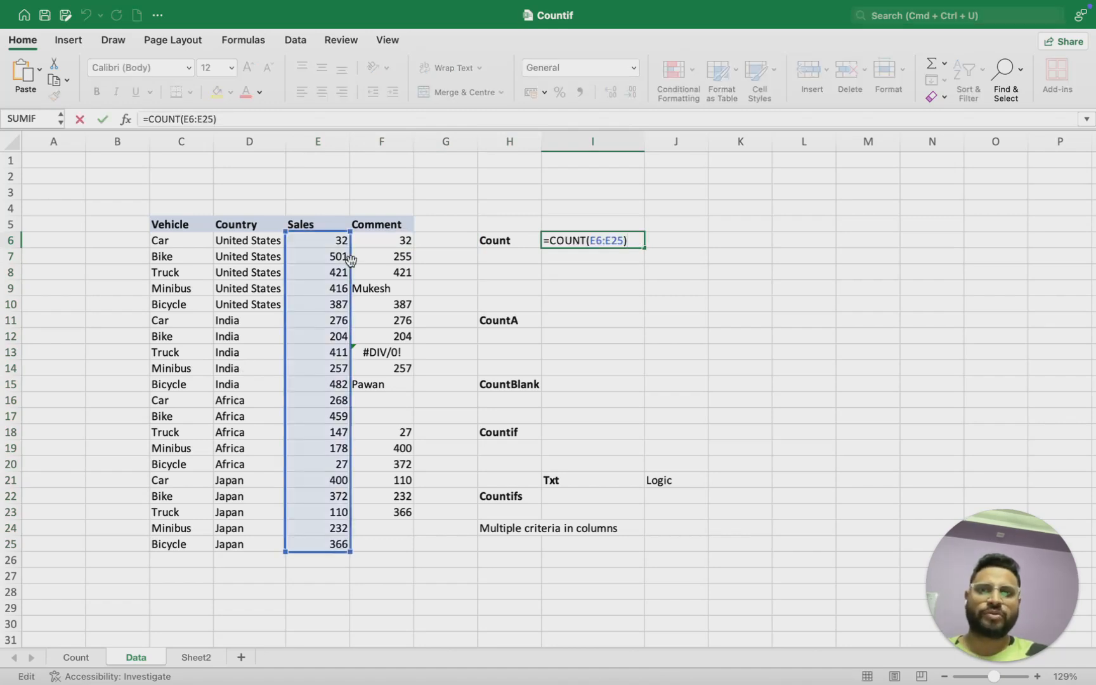
left_click_drag(351, 259, 363, 260)
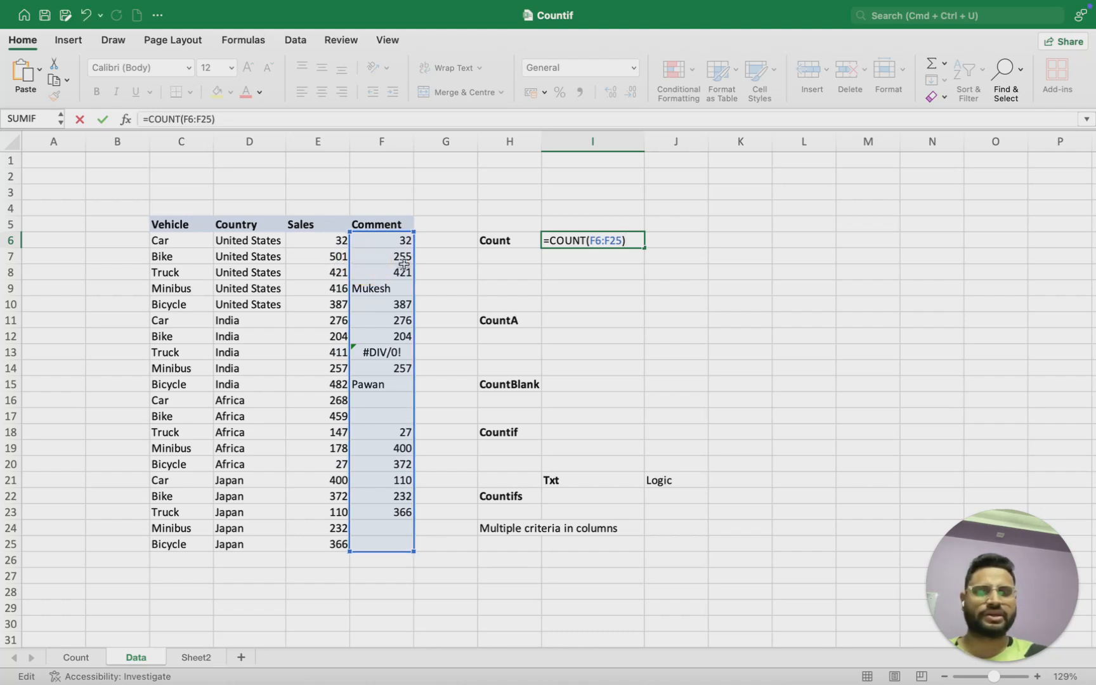
key("Return")
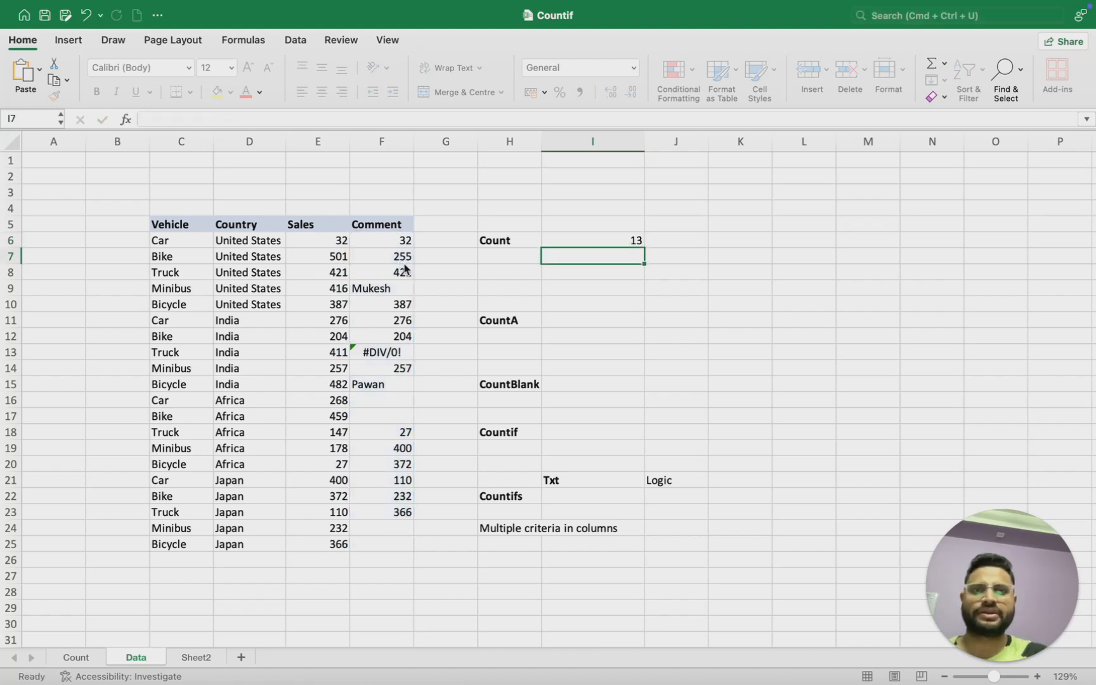
Examine the numeric entries in the Comment column group by group, from F6 to F23, against the Count result.
key("Up")
key("Left")
key("Left")
key("Left")
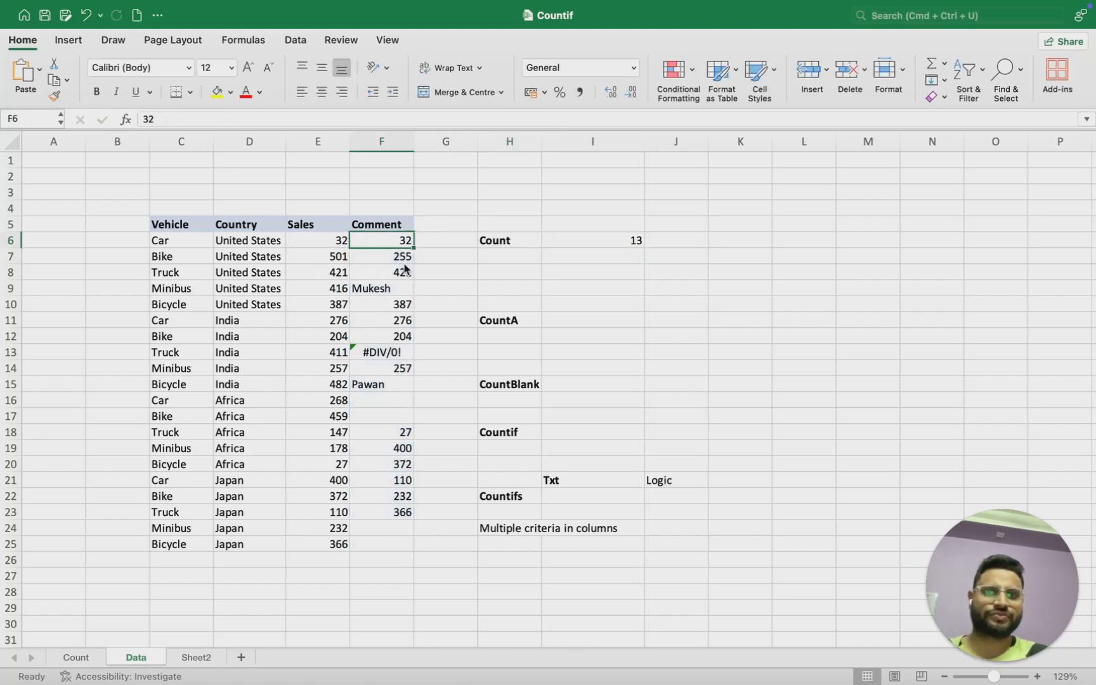
key("shift+Down")
key("shift+Down")
key("shift+Down")
key("Down")
key("Up")
key("shift+Down")
key("shift+Down")
left_click(400, 317)
left_click_drag(400, 304, 398, 343)
left_click(399, 370)
left_click(398, 432)
key("shift+Down")
key("shift+Down")
key("shift+Down")
key("shift+Down")
key("shift+Down")
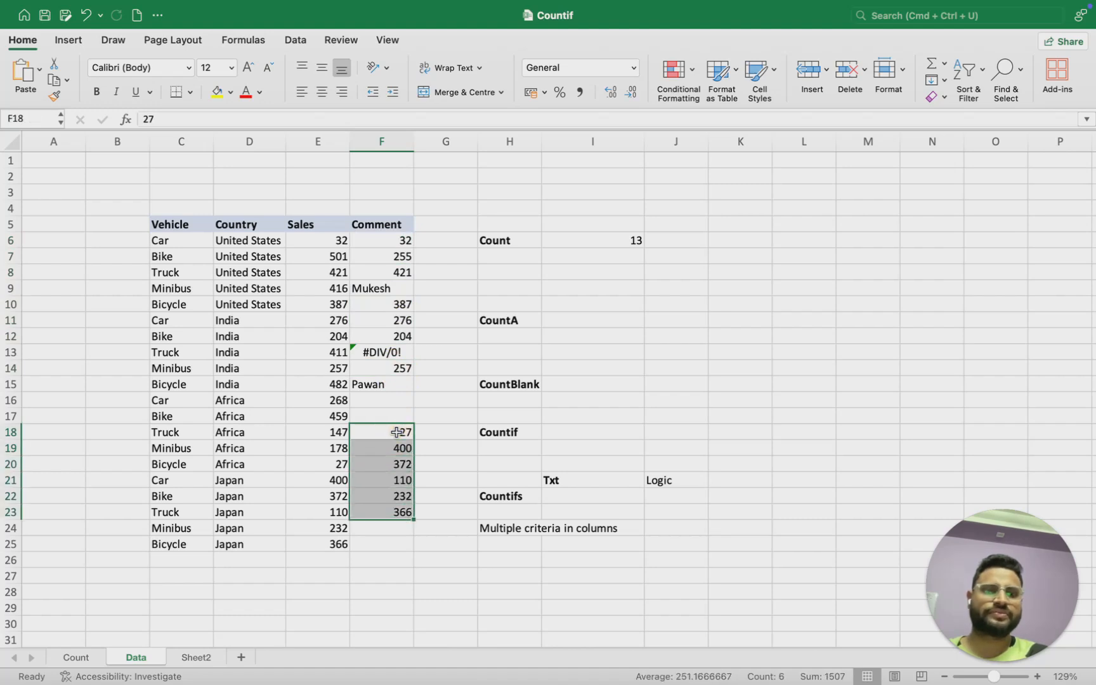
Enter a COUNTA formula over F6:F23 in cell I11 to count the non-blank Comment cells.
key("Up")
key("Up")
key("Up")
key("Up")
key("Up")
key("Up")
key("Up")
key("Right")
key("Right")
key("Right")
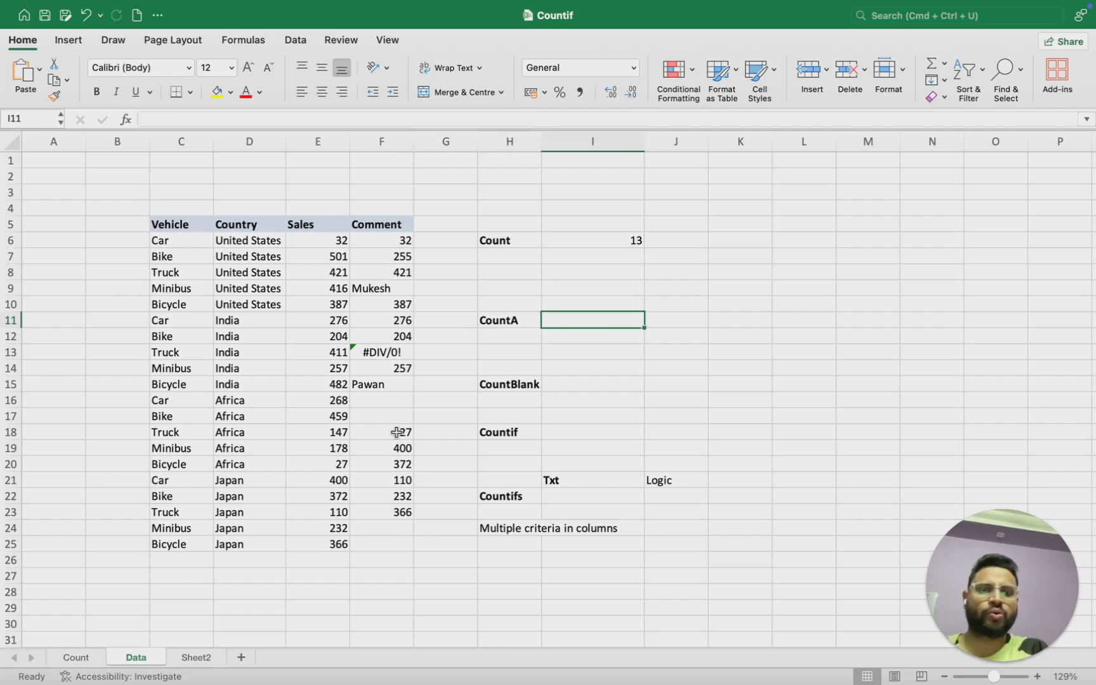
type("=cou")
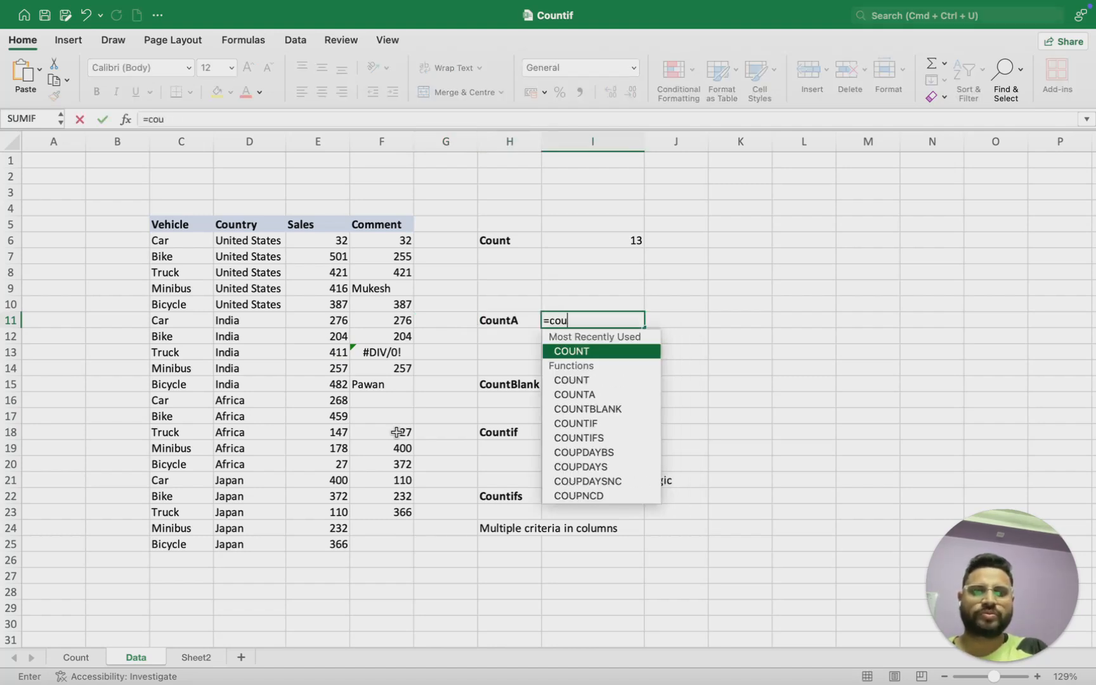
key("Down")
key("Down")
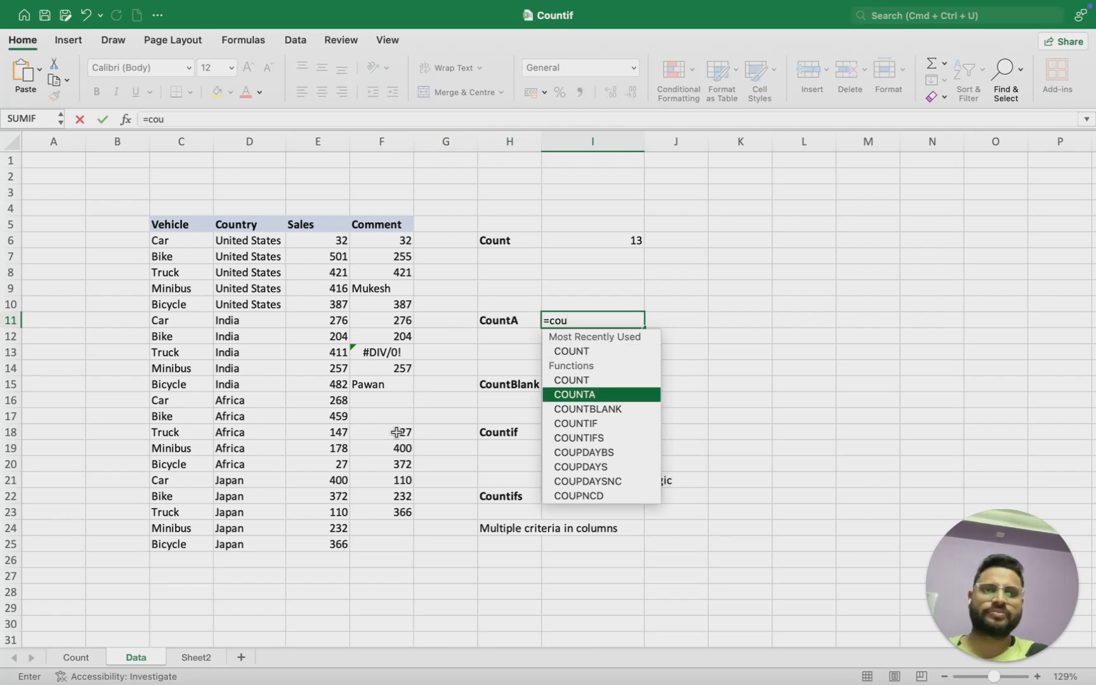
key("Tab")
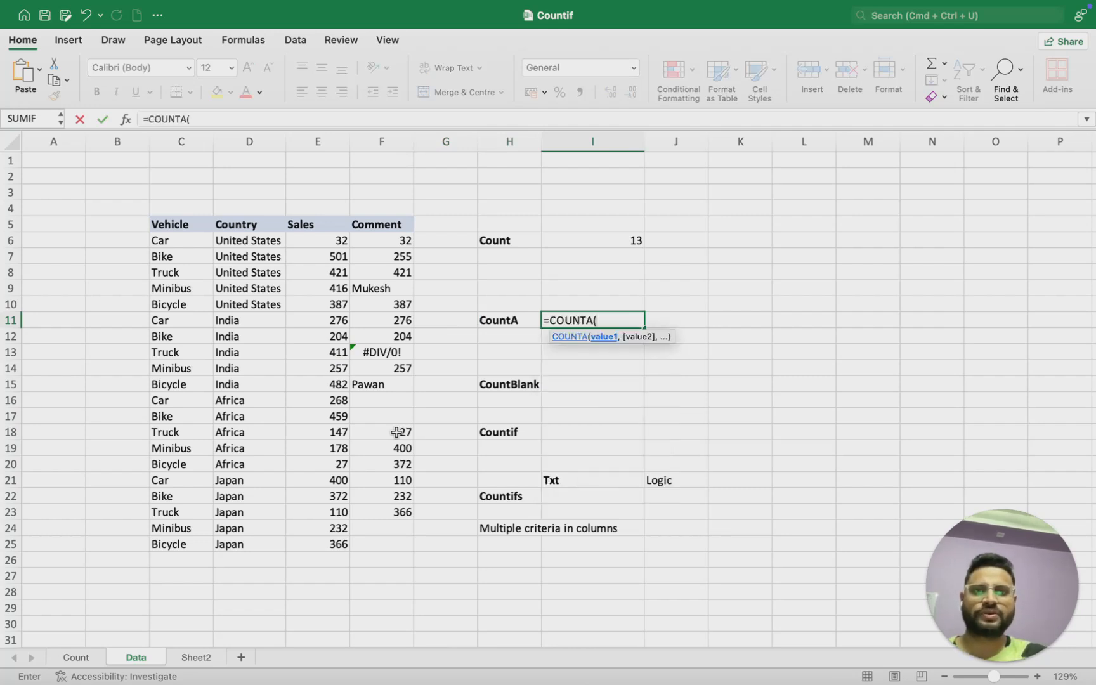
key("Left")
key("Left")
key("Left")
key("Up")
key("Up")
key("Up")
key("Up")
key("Up")
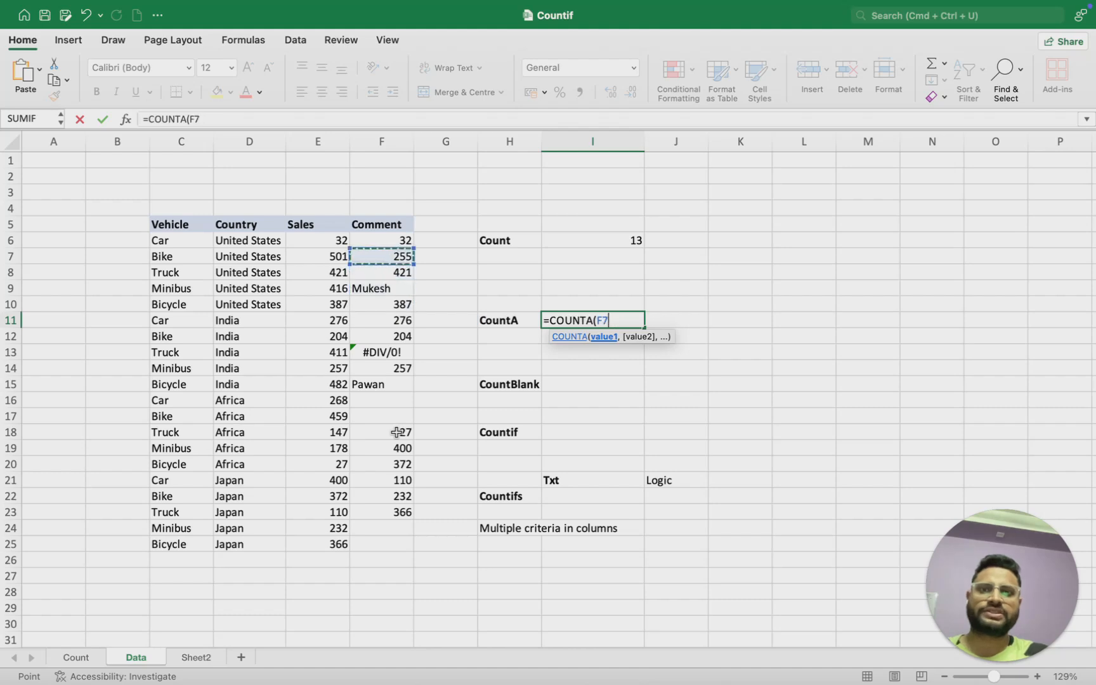
key("shift+Down")
key("shift+Down")
key("shift+Down")
key("shift+Down")
key("shift+Down")
key("shift+Down")
key("shift+Down")
key("shift+Down")
key("shift+Down")
key("shift+Down")
key("shift+Down")
key("shift+Down")
key("shift+Down")
key("shift+Down")
key("shift+Down")
key("shift+Down")
key("shift+Down")
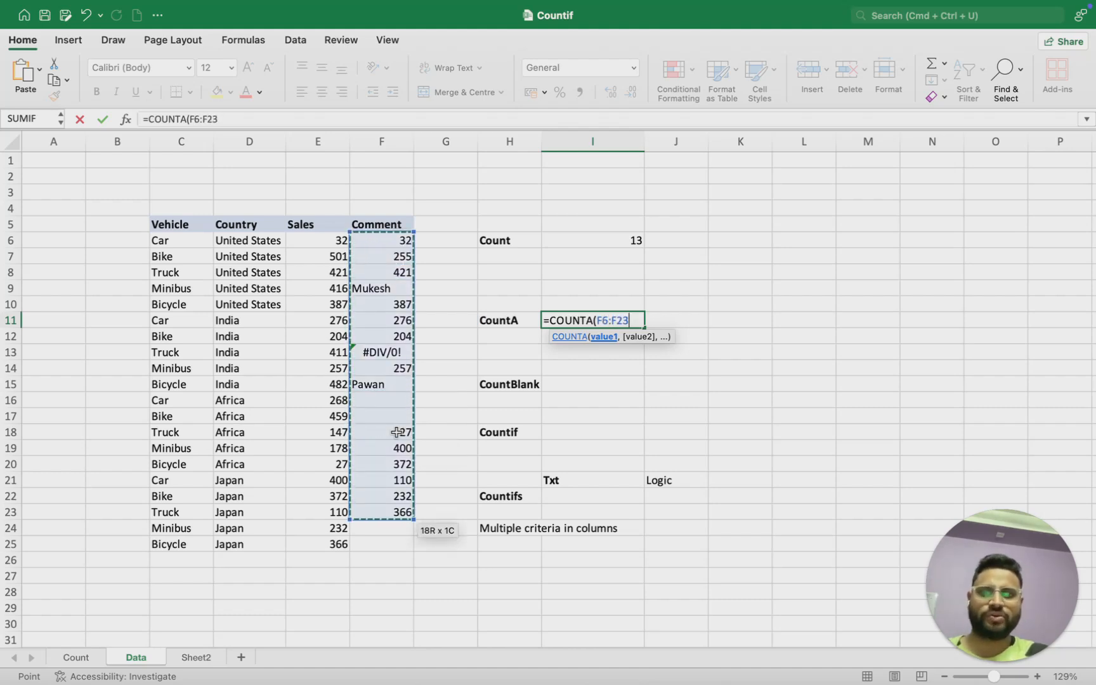
key("Return")
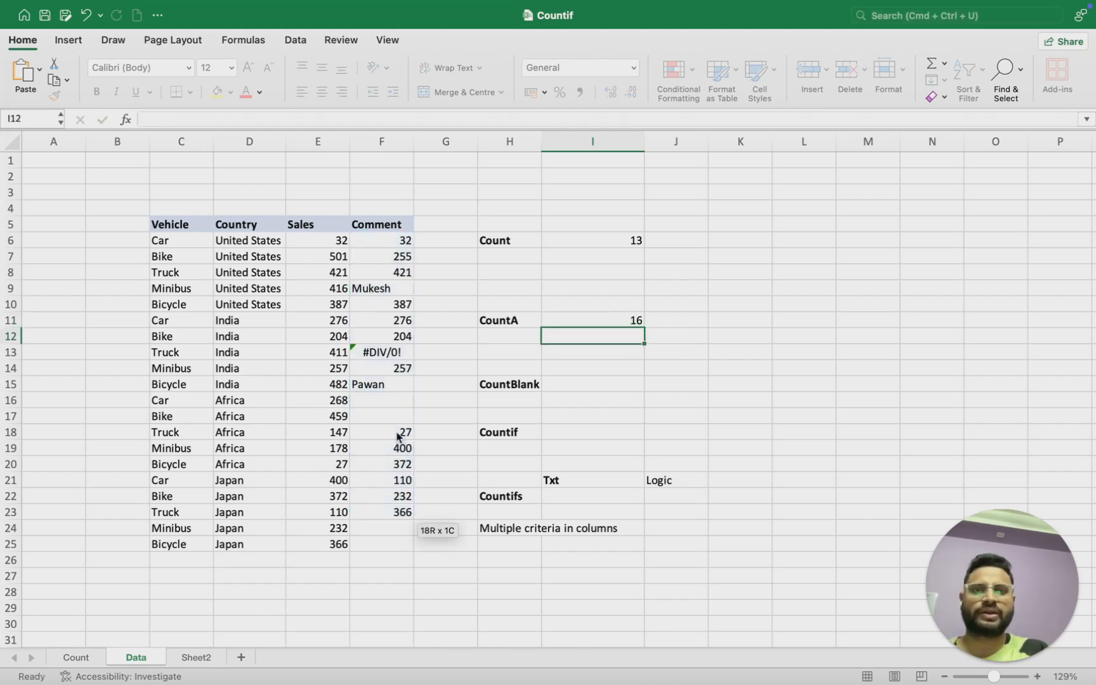
Compare the CountA result with the Comment entries by selecting F6:F23, and inspect the blank cell F16.
key("Up")
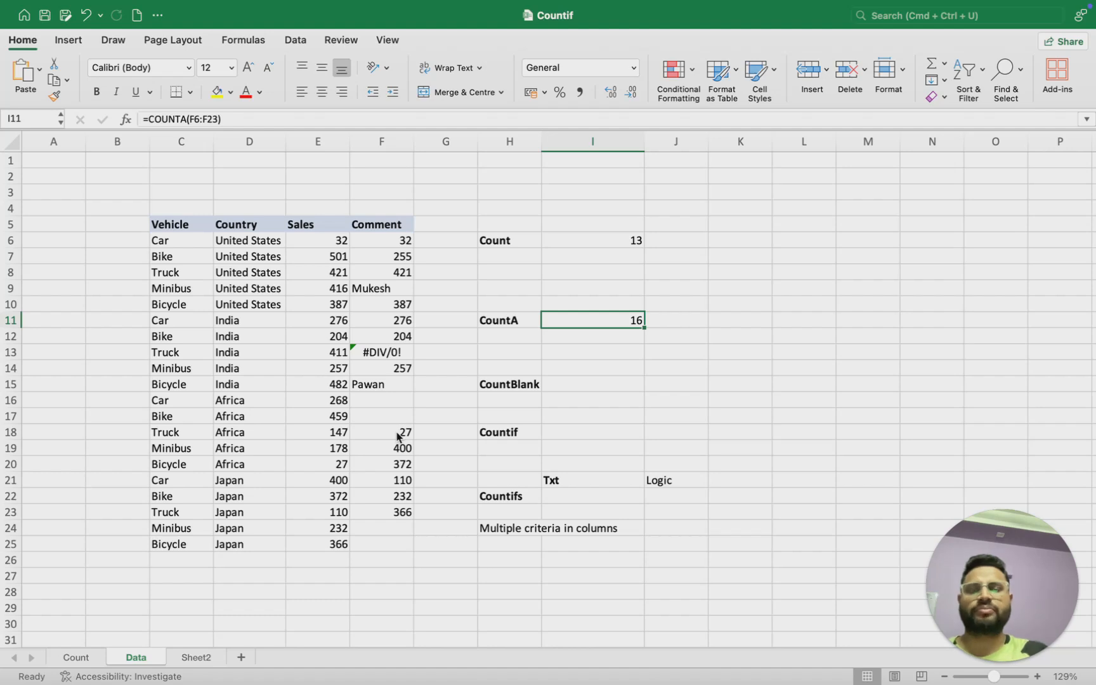
key("Left")
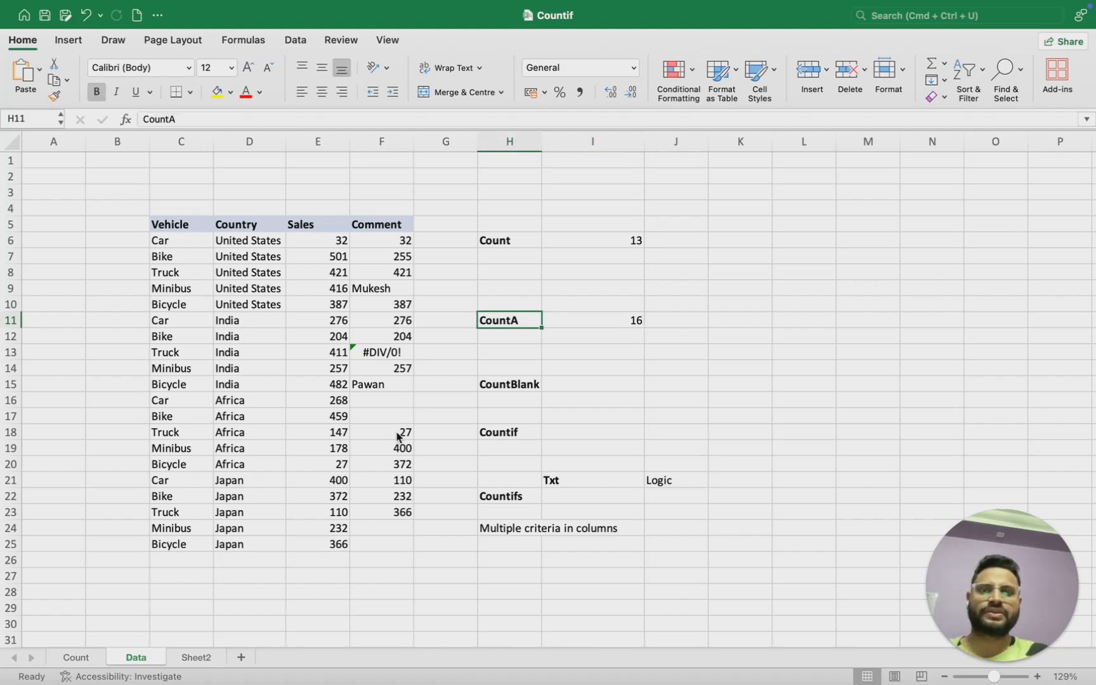
key("Left")
key("Left")
key("Up")
key("Up")
key("Up")
key("Up")
key("Up")
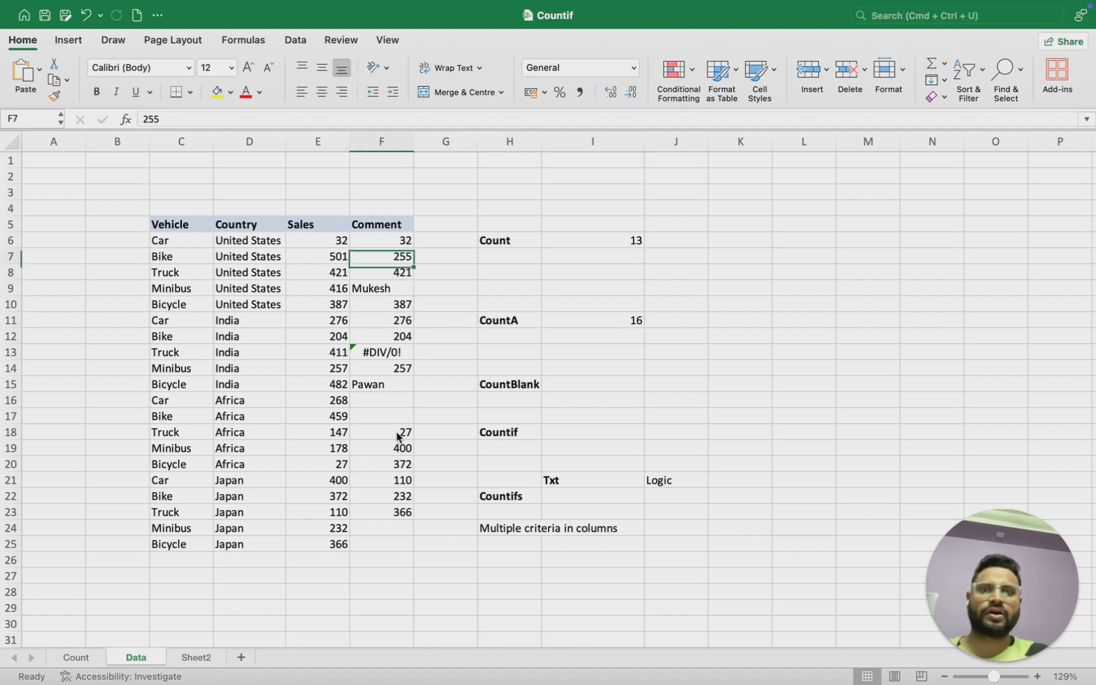
key("shift+Down")
key("shift+Down")
key("shift+Down")
key("shift+Down")
key("shift+Down")
key("shift+Down")
key("shift+Down")
key("shift+Down")
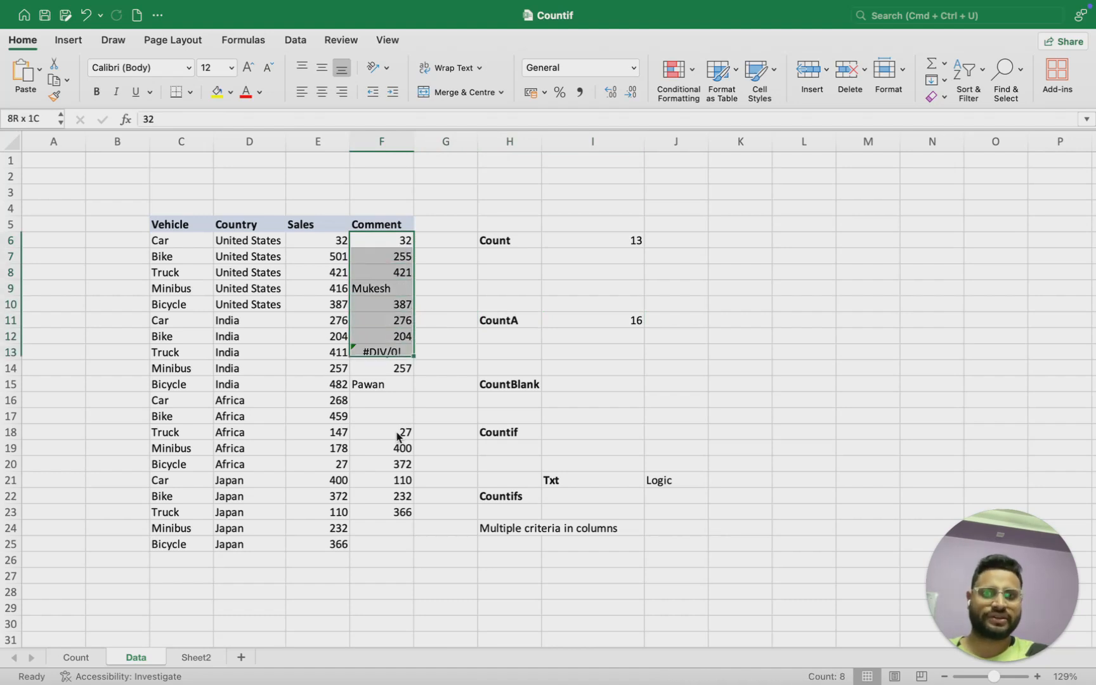
key("shift+Down")
key("shift+Down")
key("shift+Down")
key("shift+Down")
key("shift+Down")
key("shift+Down")
key("shift+Down")
key("shift+Down")
key("shift+Down")
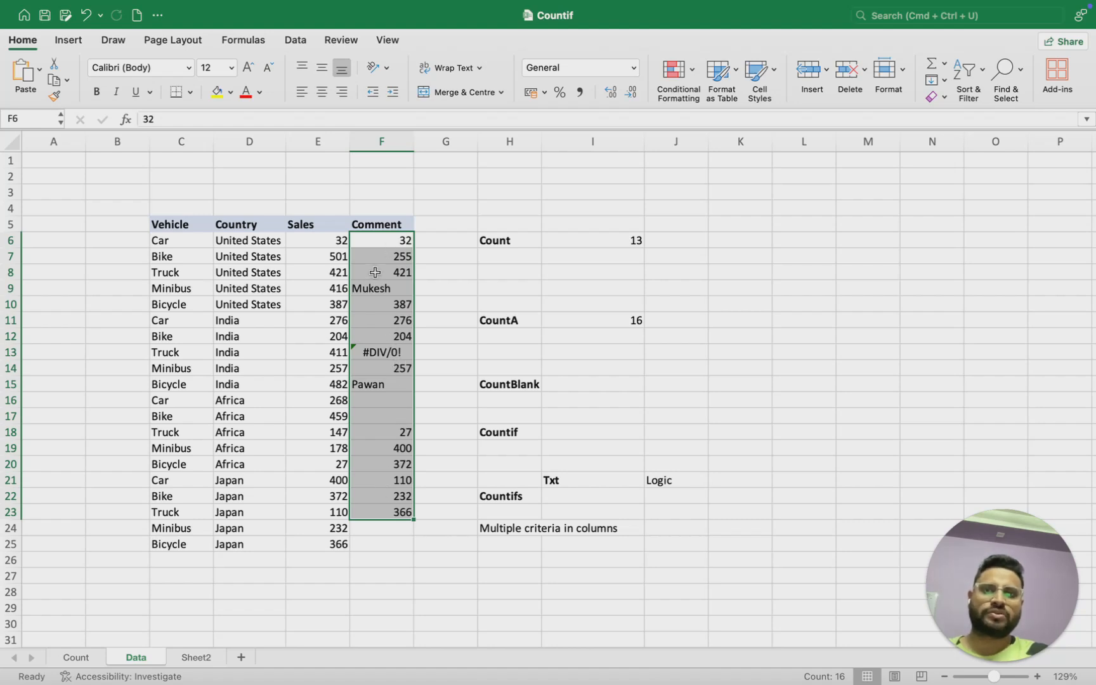
left_click(378, 406)
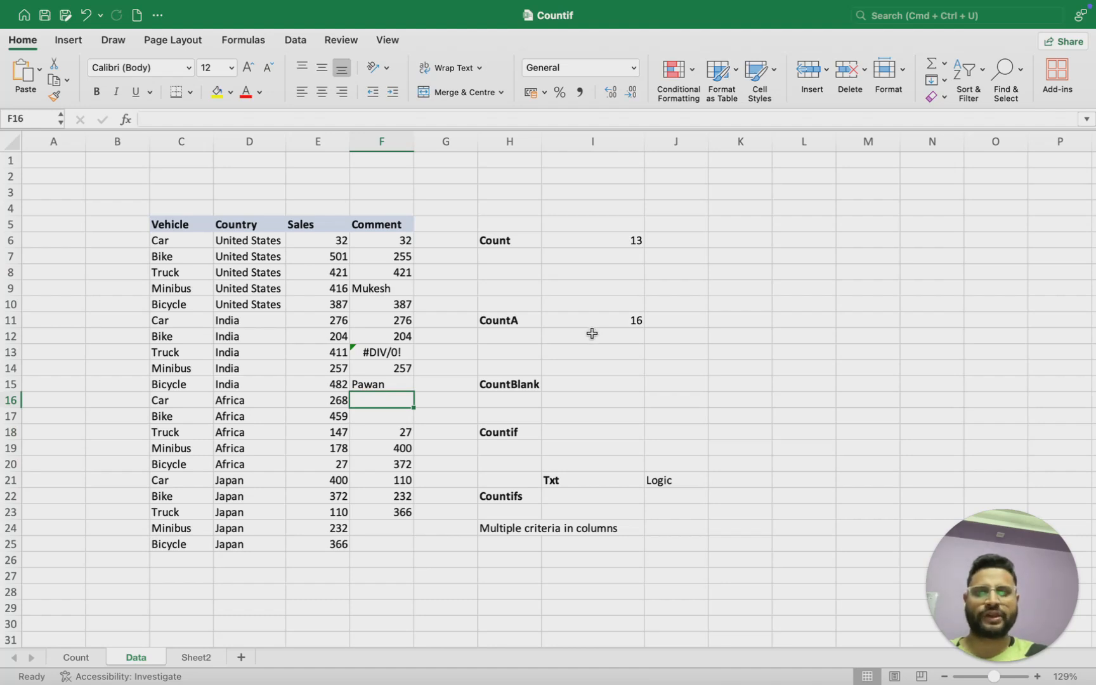
Enter a COUNTBLANK formula over F6:F23 in cell I15 to count the empty Comment cells.
left_click(569, 382)
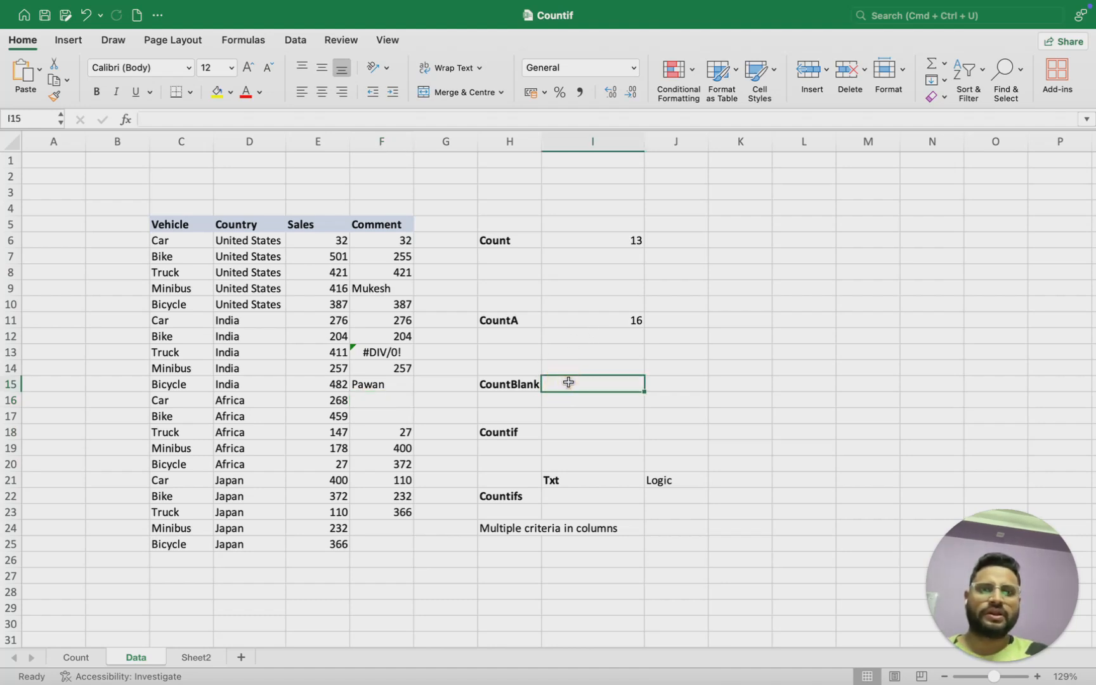
type("=cou")
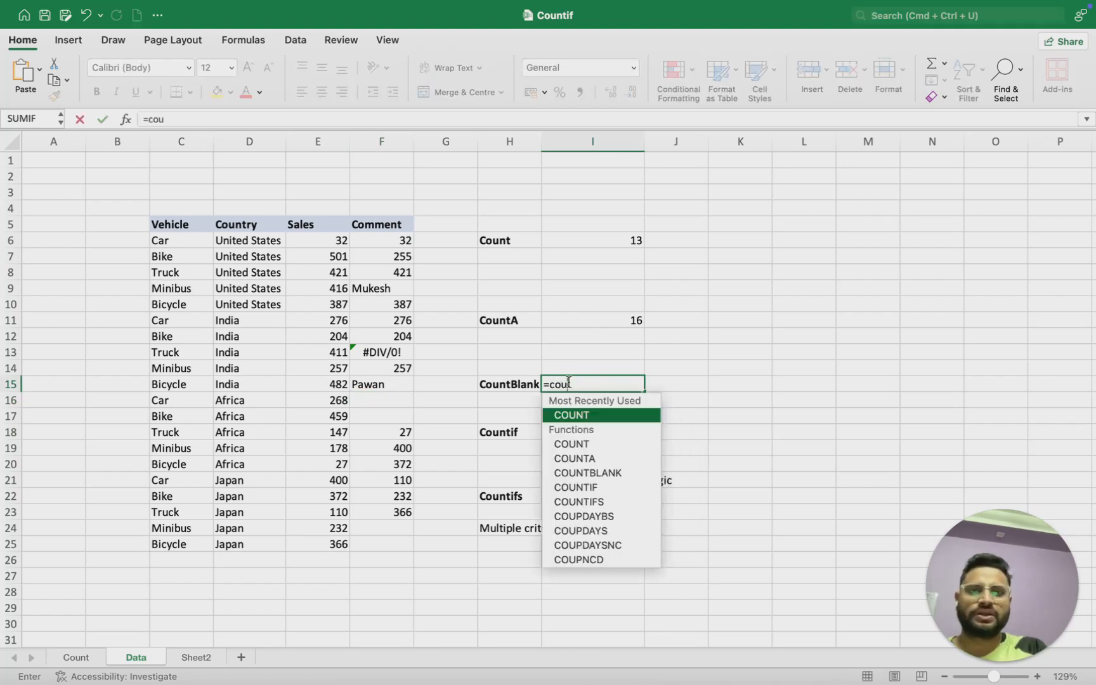
key("Down")
key("Down")
key("Down")
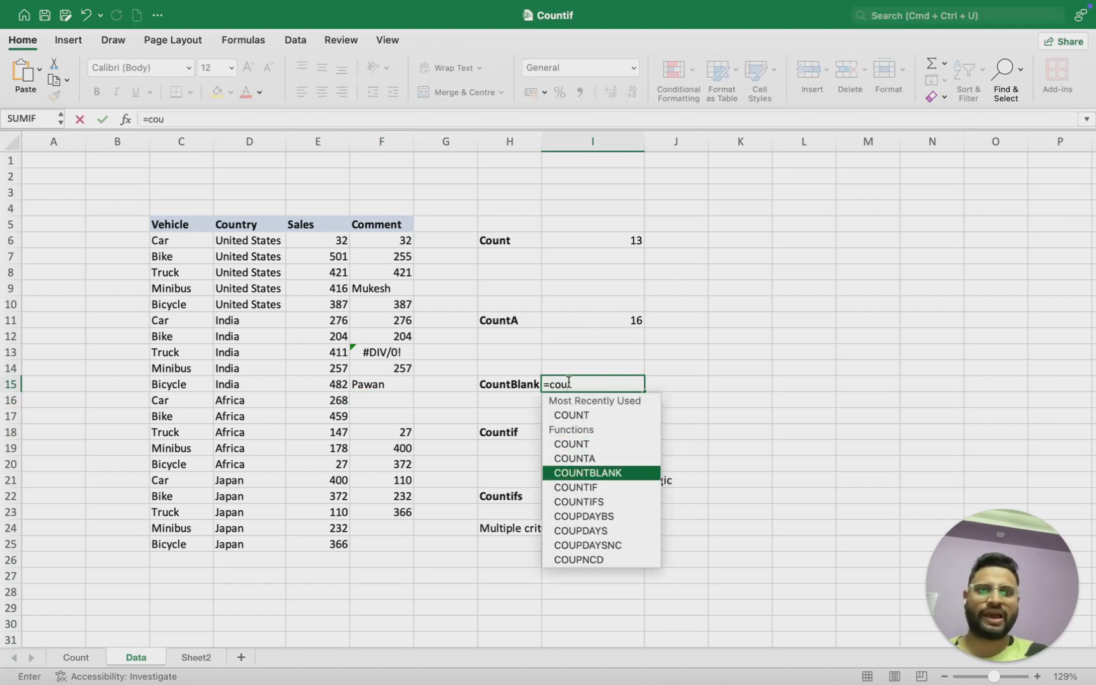
key("Tab")
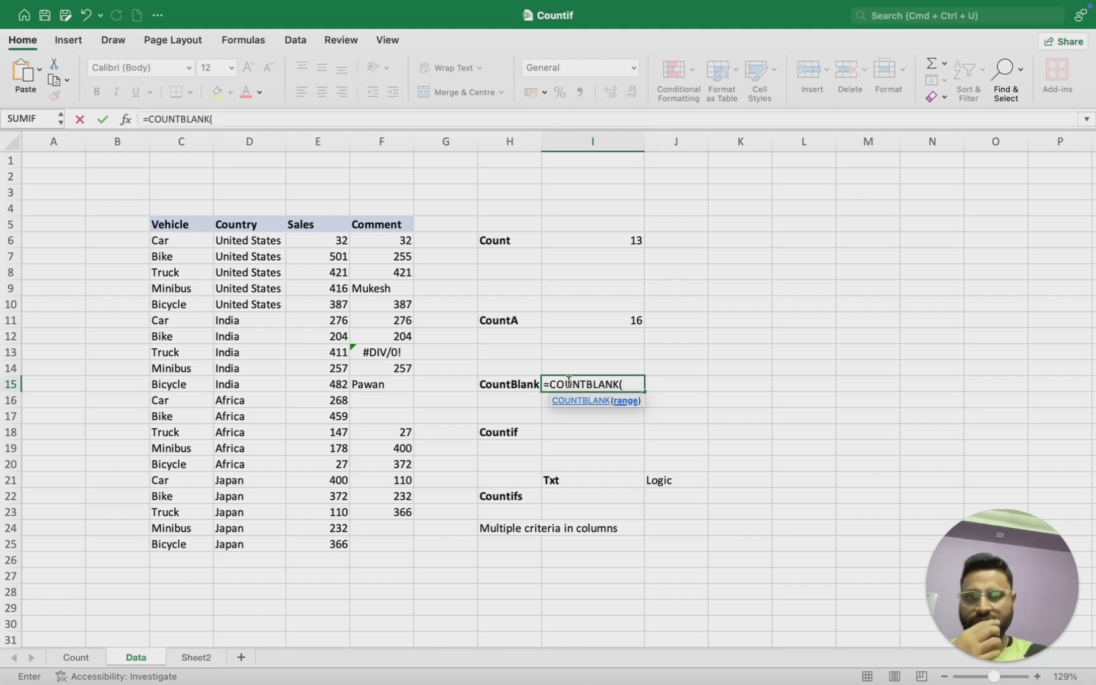
key("Left")
key("Left")
key("Left")
key("Up")
key("Up")
key("Up")
key("Up")
key("Up")
key("Up")
key("Up")
key("Up")
key("Up")
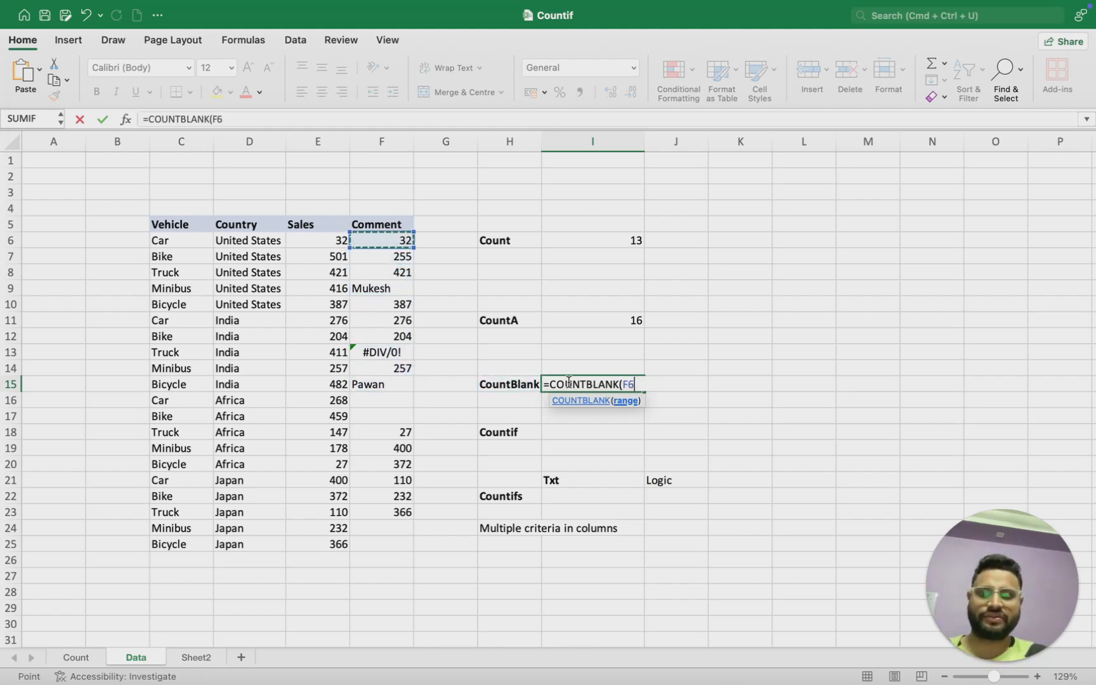
key("shift+Down")
key("shift+Down")
key("shift+Down")
key("shift+Down")
key("shift+Down")
key("shift+Down")
key("shift+Down")
key("shift+Down")
key("shift+Down")
key("shift+Down")
key("shift+Down")
key("shift+Down")
key("shift+Down")
key("shift+Down")
key("shift+Down")
key("shift+Down")
key("shift+Down")
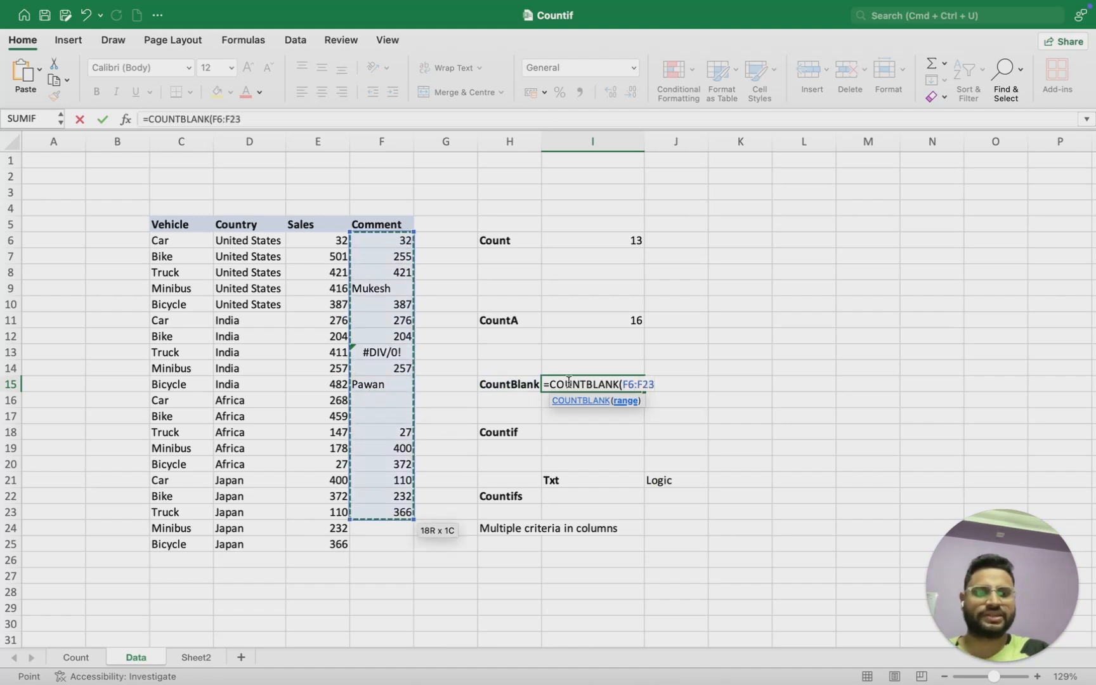
key("Return")
Compare the CountBlank result in I15 with the empty Comment cells F16:F17.
left_click(569, 387)
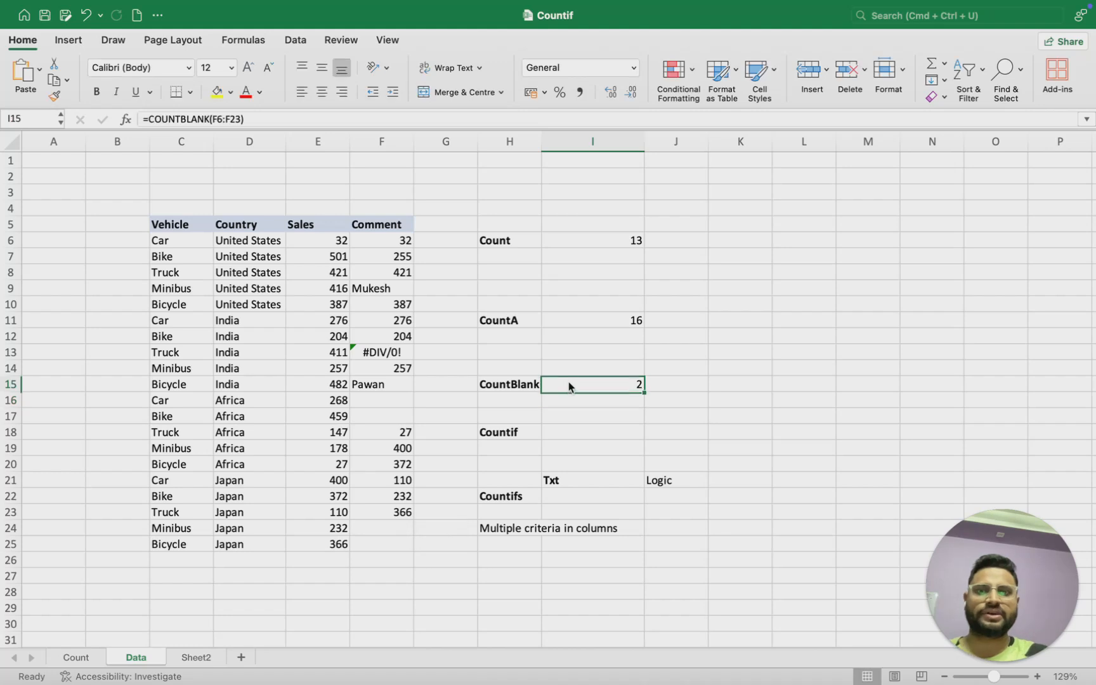
key("Left")
key("Left")
key("Left")
key("Down")
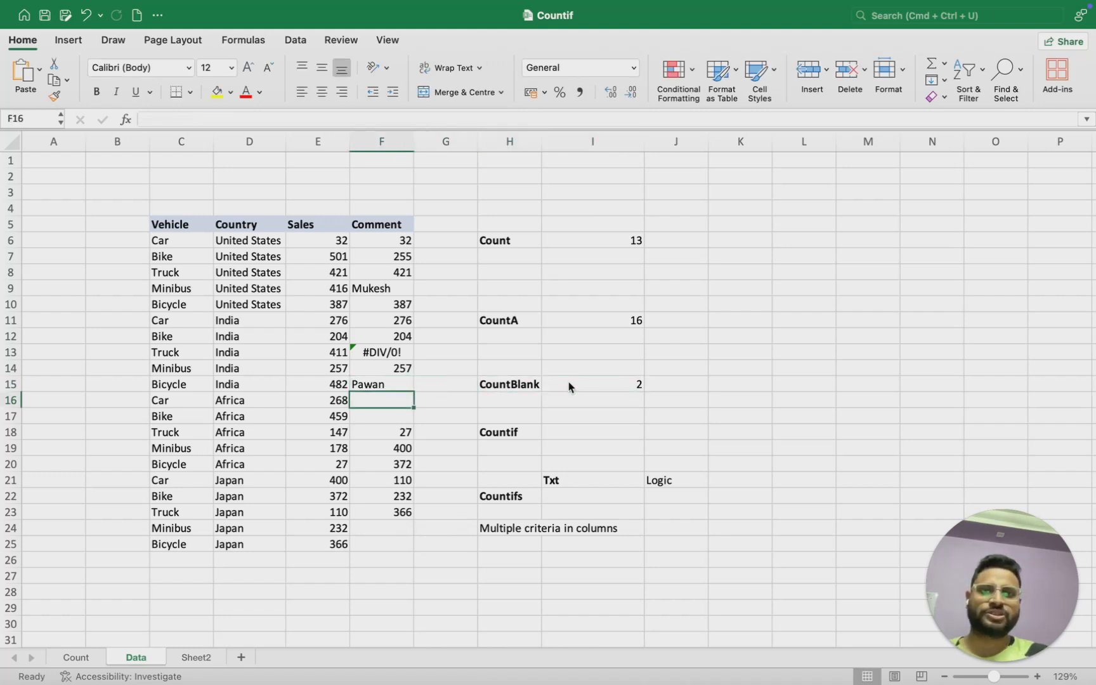
key("shift+Down")
left_click_drag(385, 404, 388, 423)
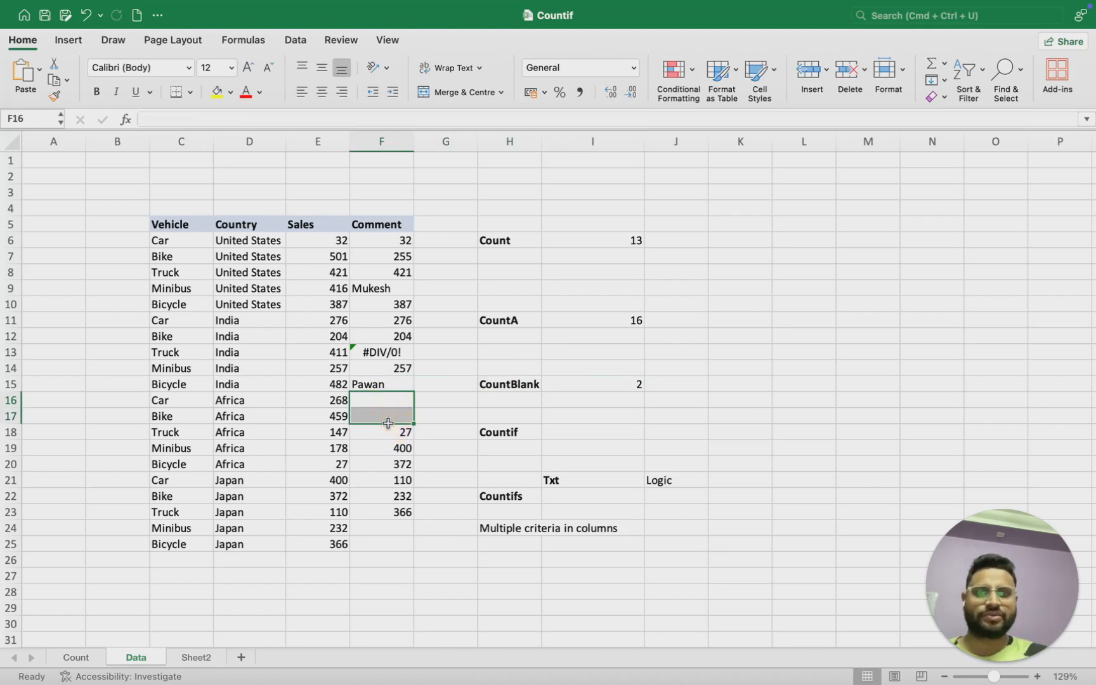
key("Up")
key("Down")
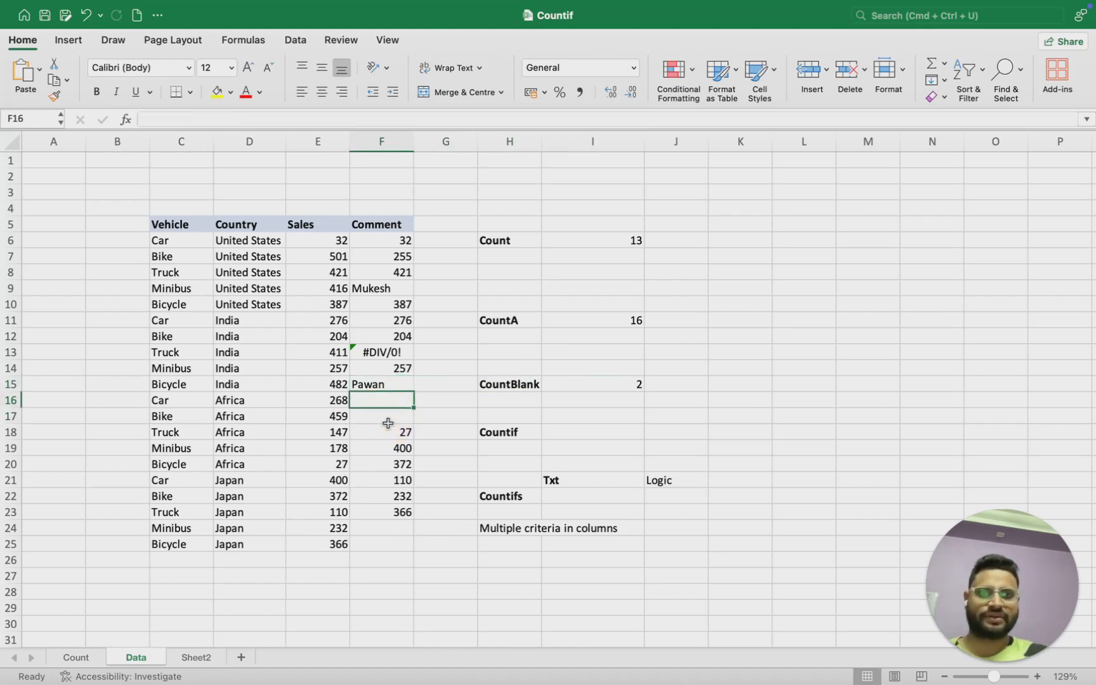
Change the COUNTBLANK range in I15 to the Sales column, E6:E25.
key("Right")
key("Right")
key("Down")
key("Down")
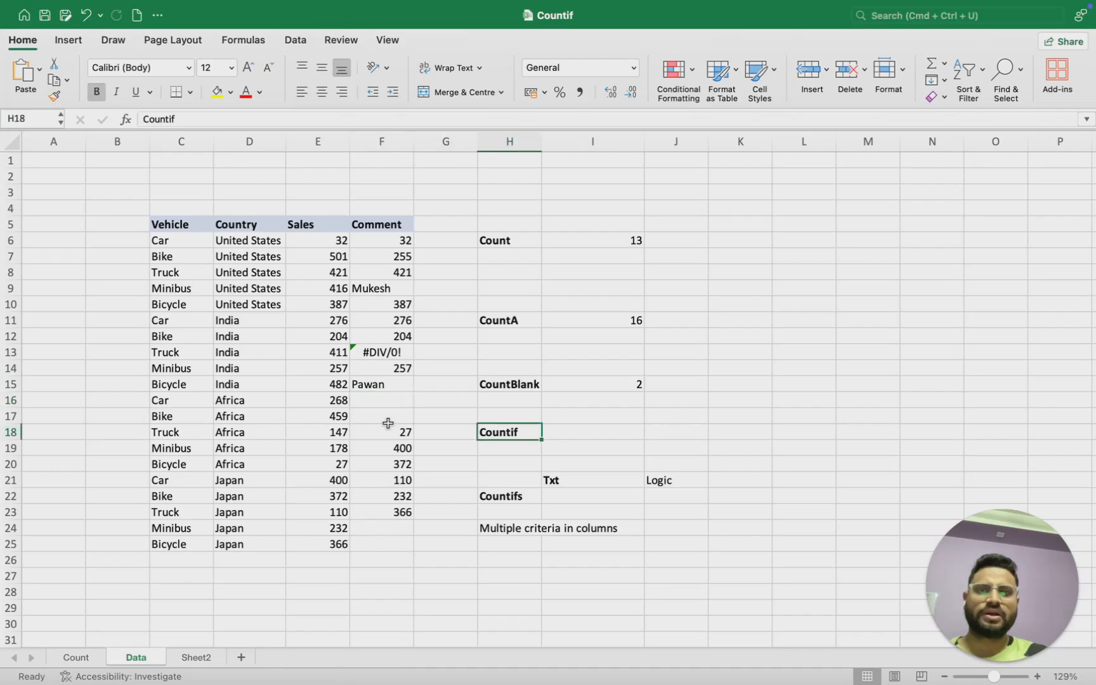
key("Up")
key("Up")
key("Up")
key("Left")
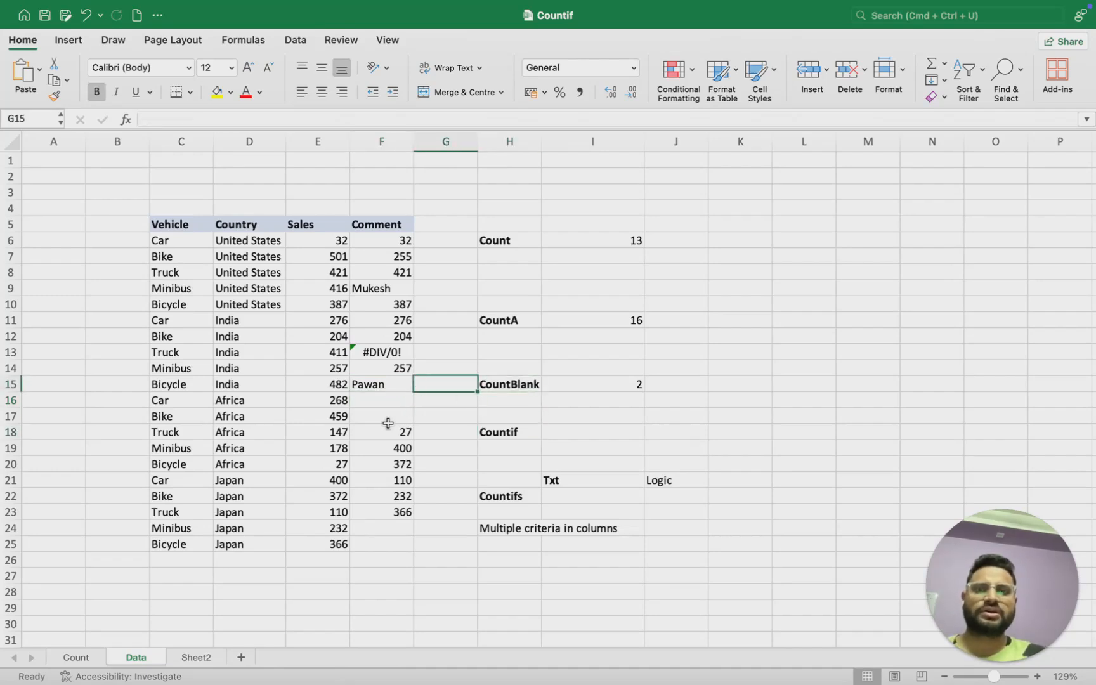
key("Right")
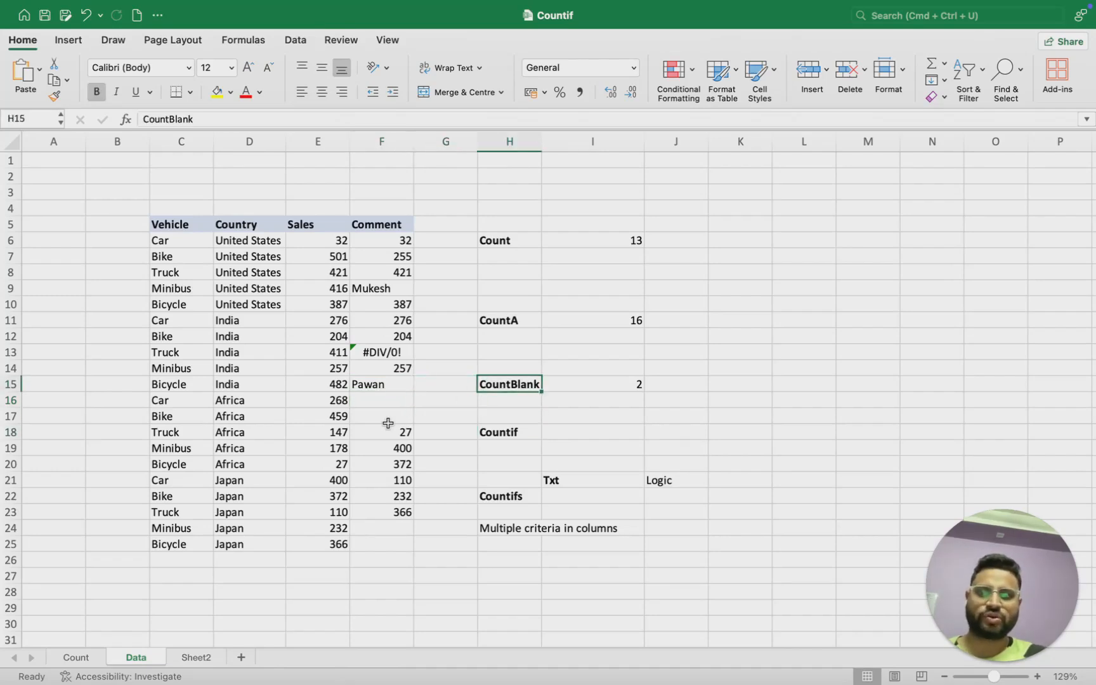
key("Right")
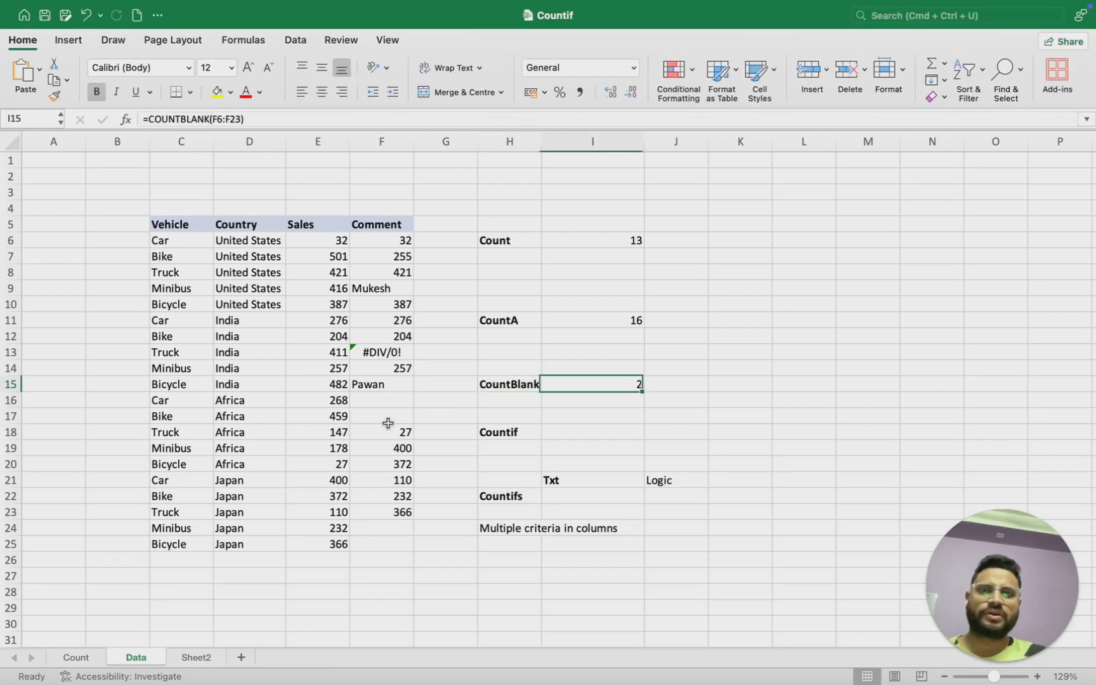
key("F2")
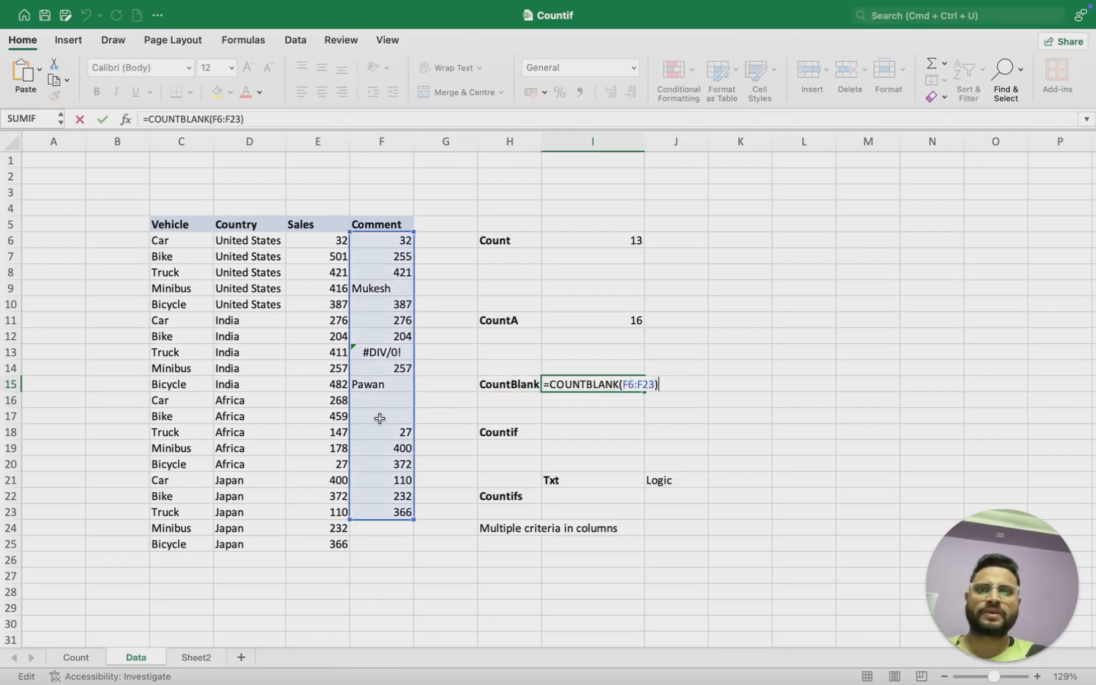
left_click_drag(350, 352, 335, 358)
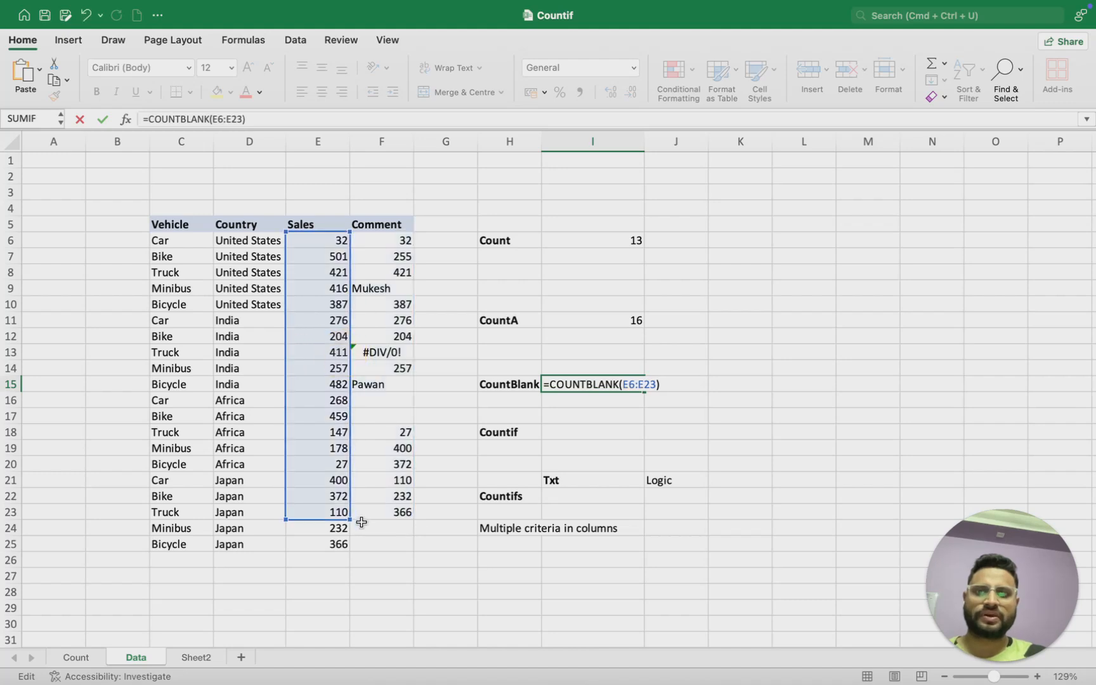
left_click_drag(350, 520, 350, 544)
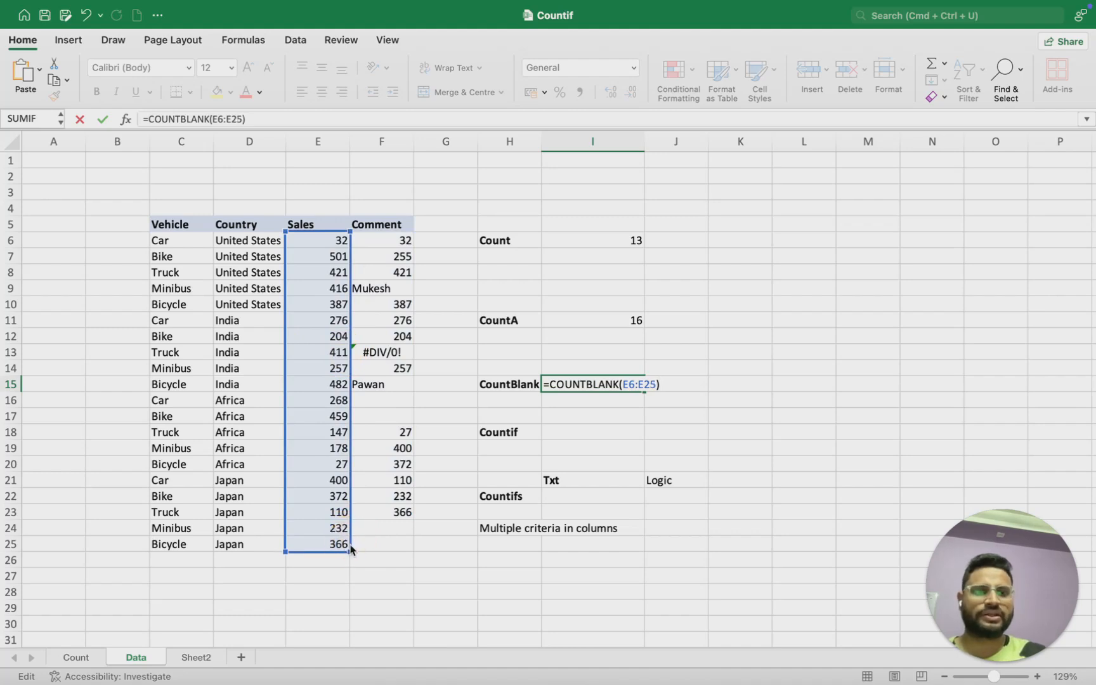
key("ctrl+Return")
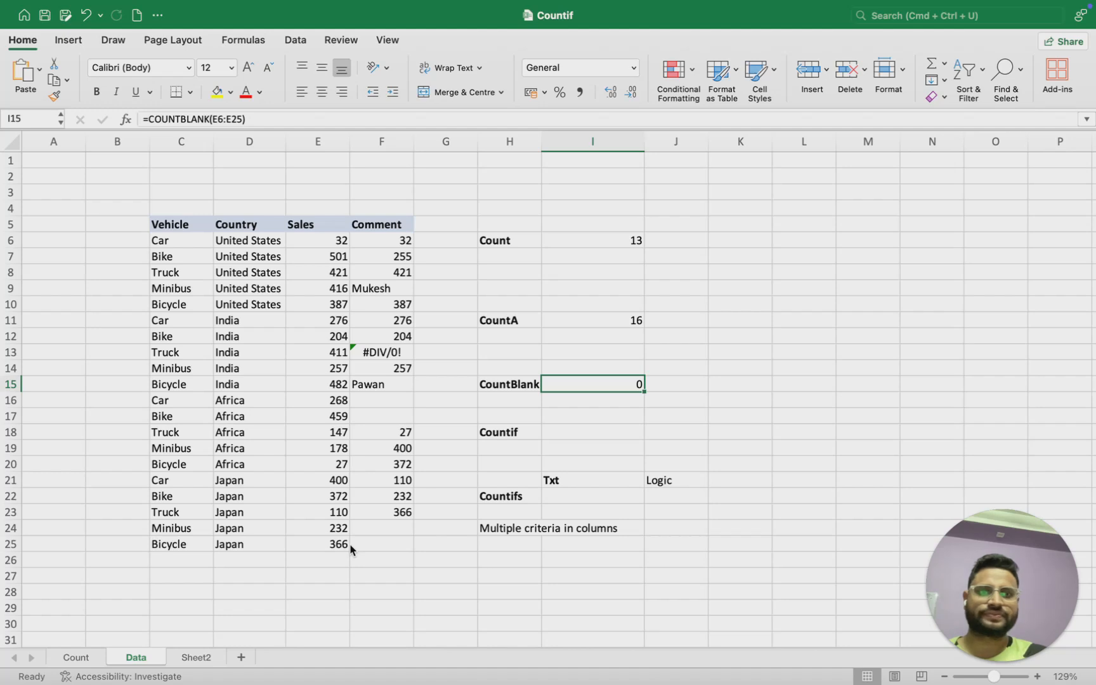
Enter =COUNTIF(E6:E25,">500") in cell I18 to count the Sales values above 500.
key("Down")
key("Down")
key("Down")
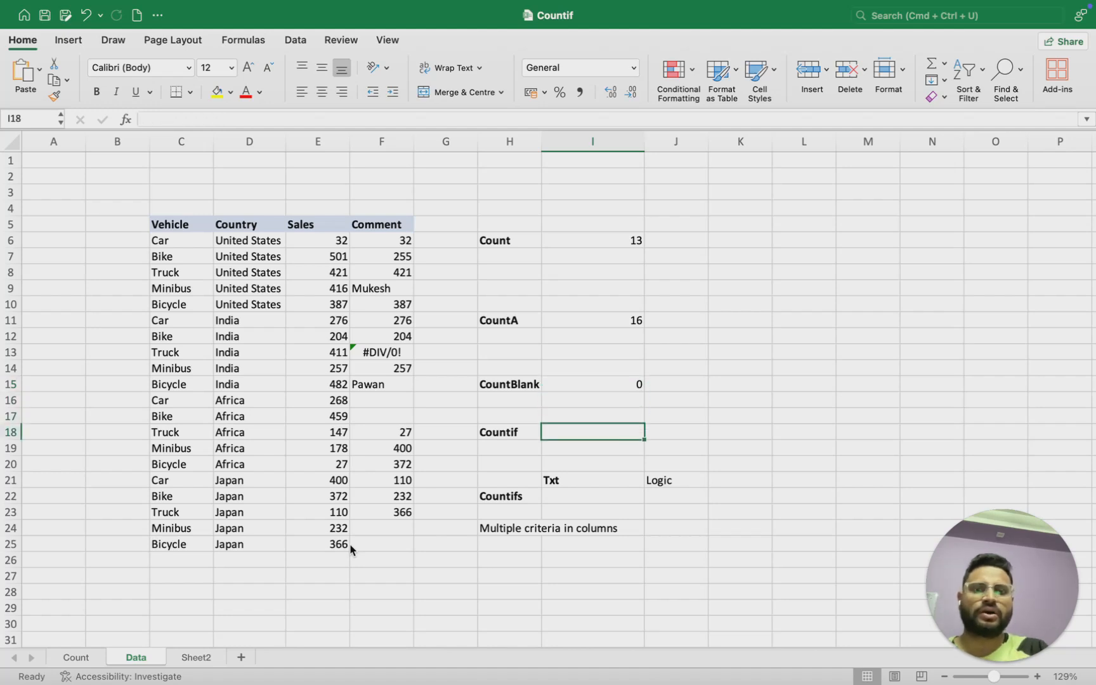
type("=cou")
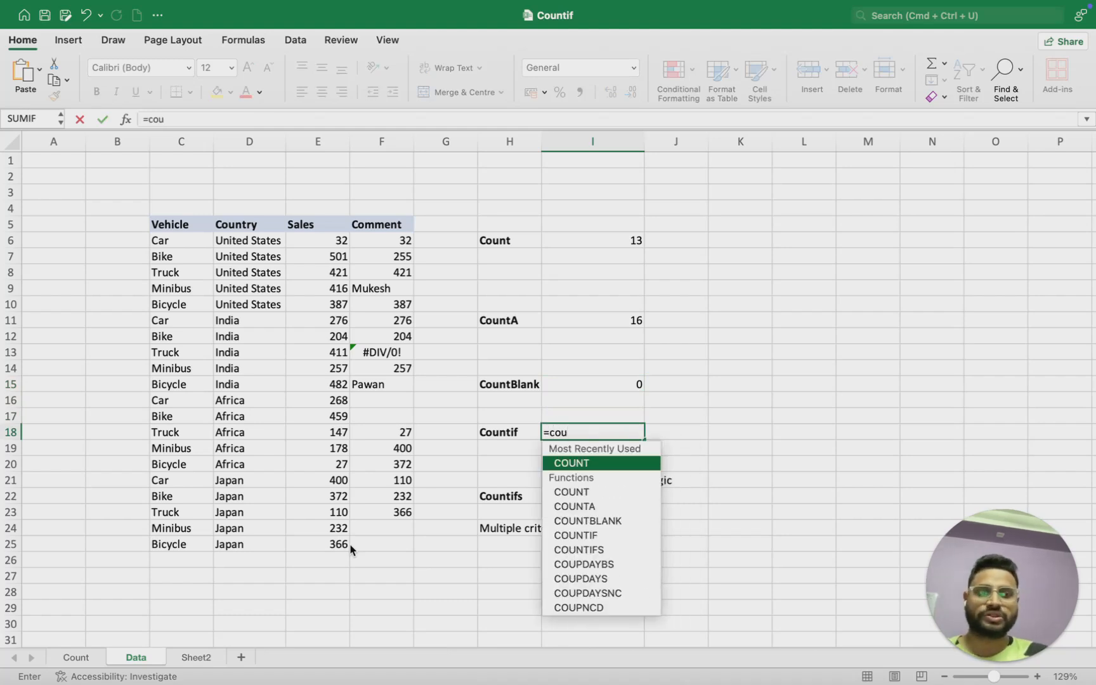
key("Down")
key("Down")
key("Down")
key("Down")
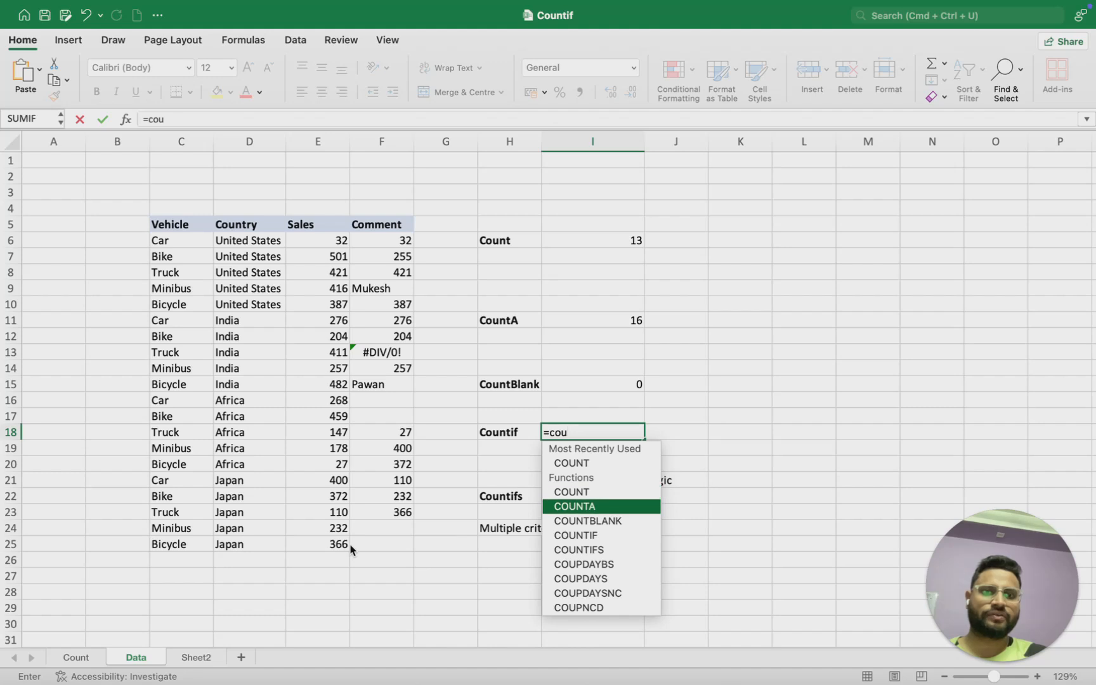
key("Tab")
key("Left")
key("Left")
key("Left")
key("Left")
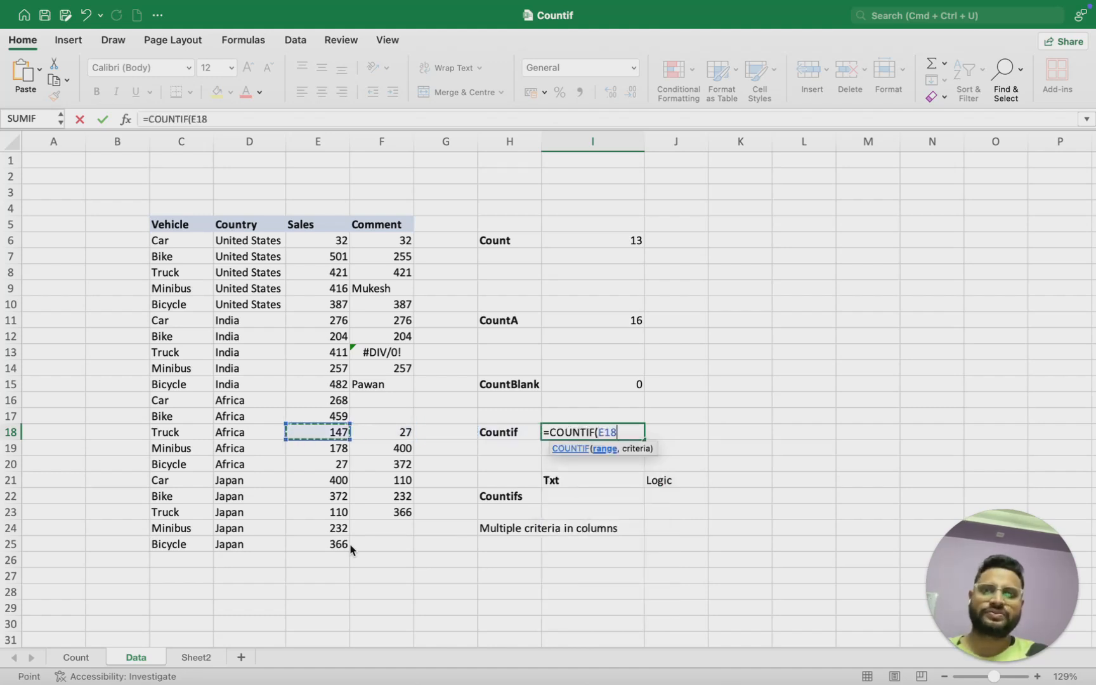
left_click(319, 246)
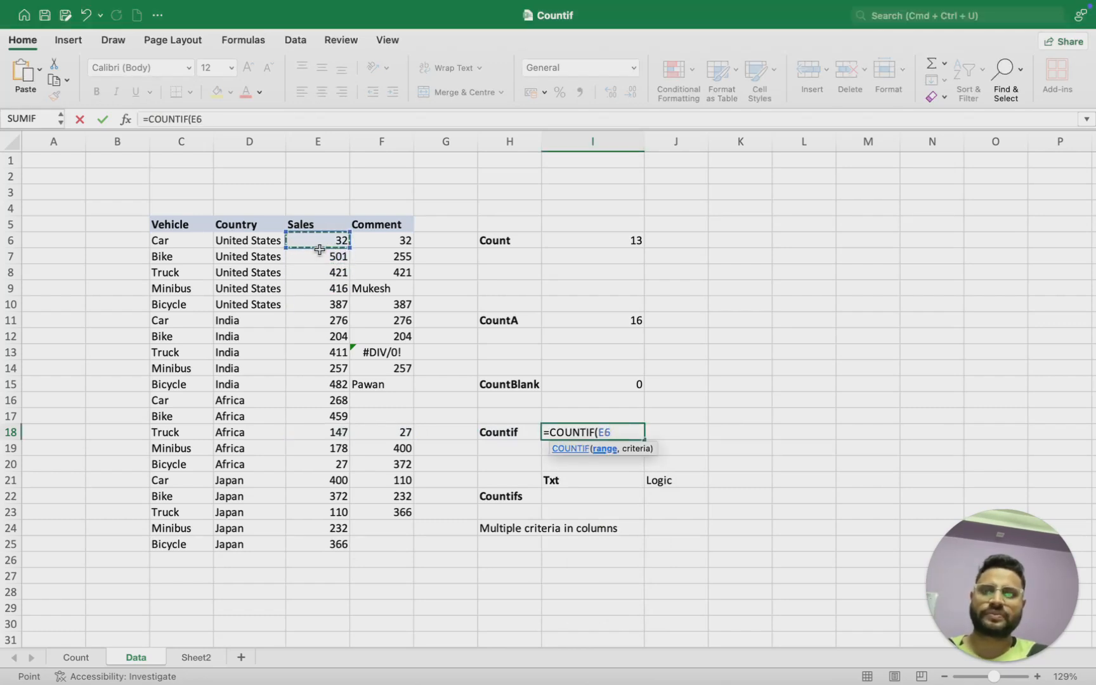
key("super+shift+Down")
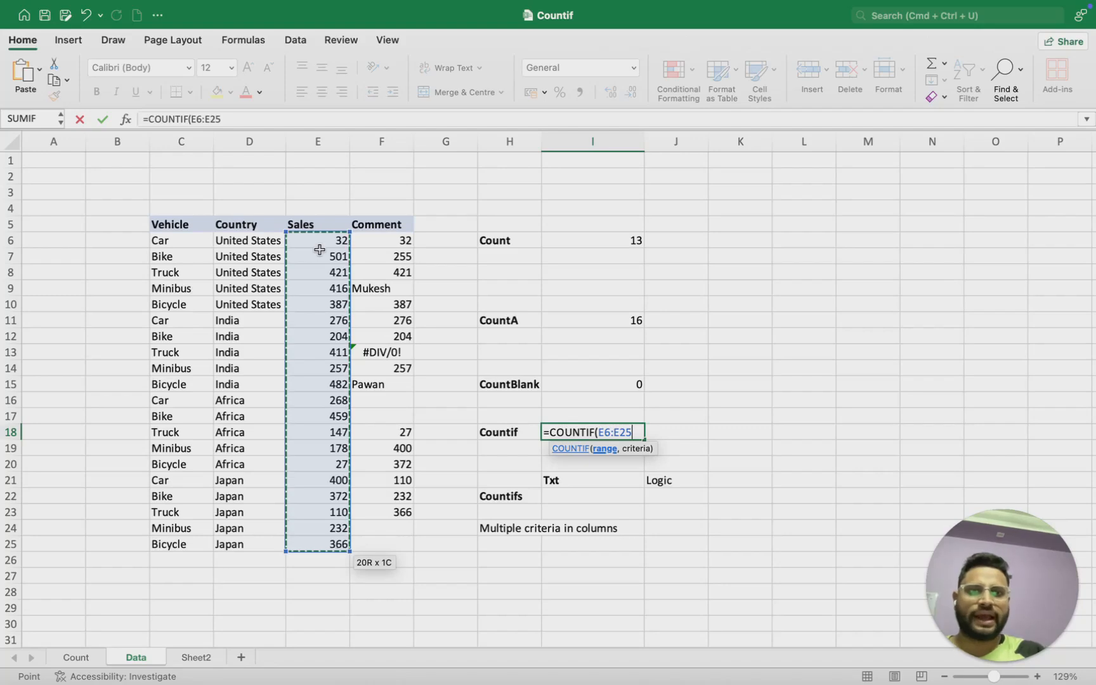
type(",\"")
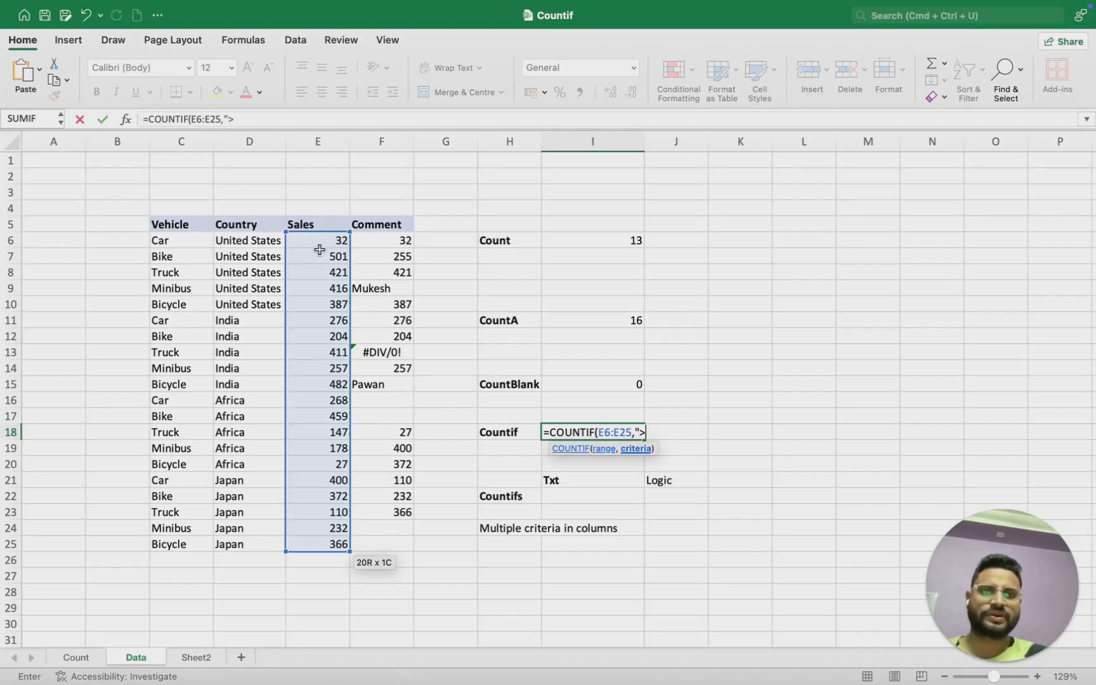
type(">500\")")
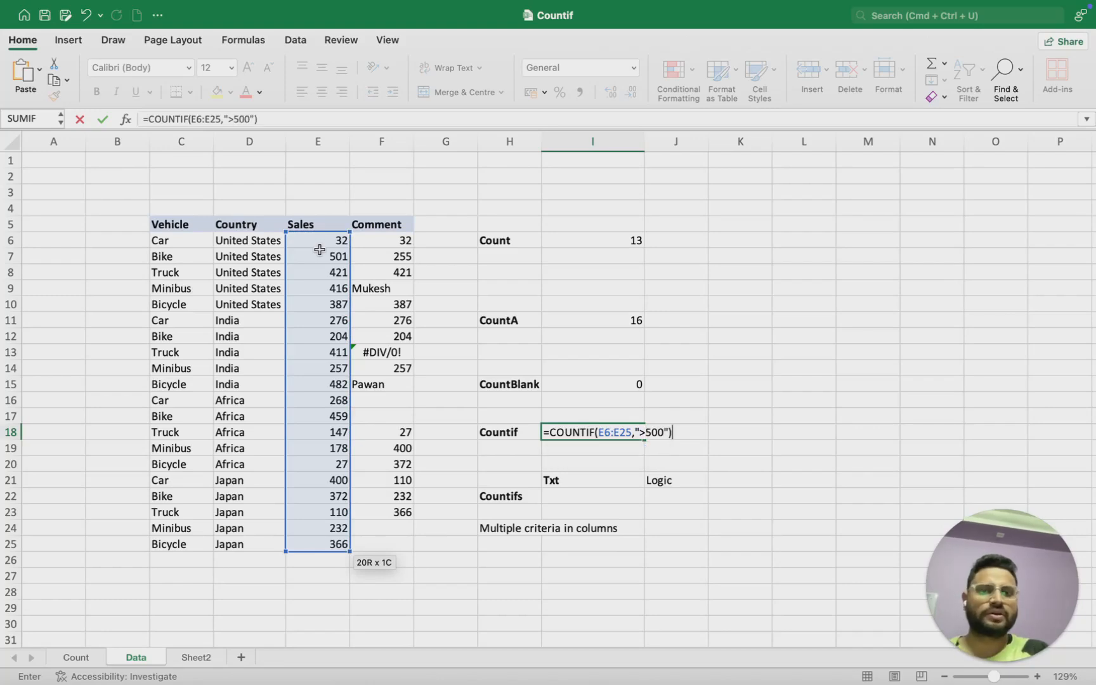
key("Return")
key("Up")
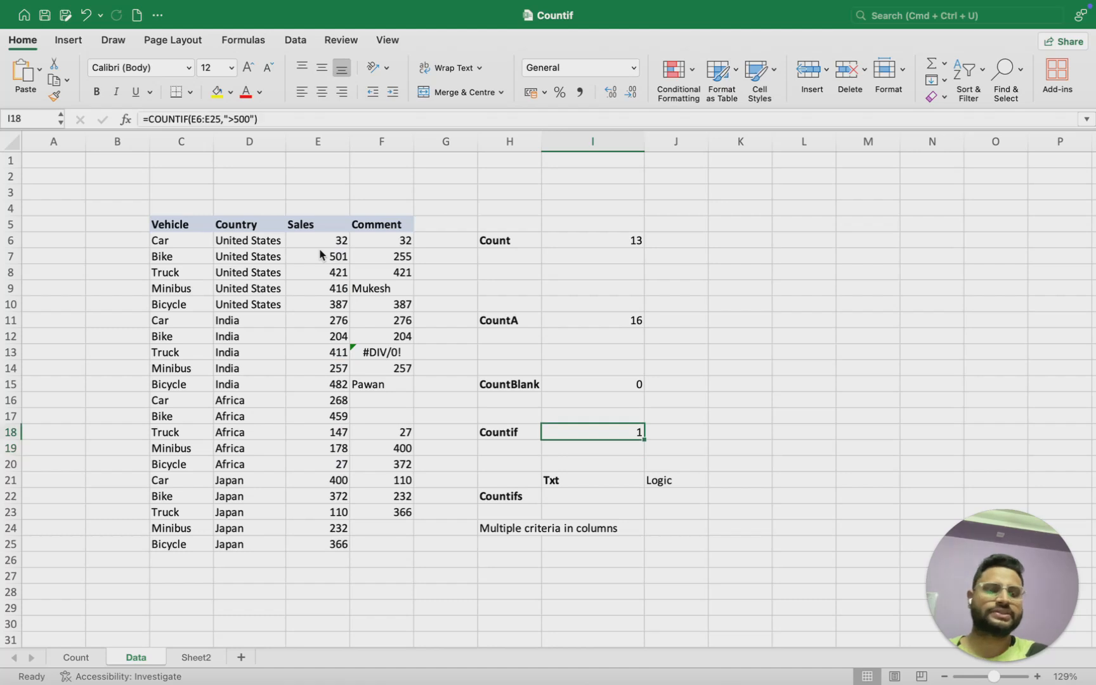
Review the COUNTIF formula in I18 and its highlighted range against the Sales values.
key("Left")
key("Left")
key("Left")
key("Left")
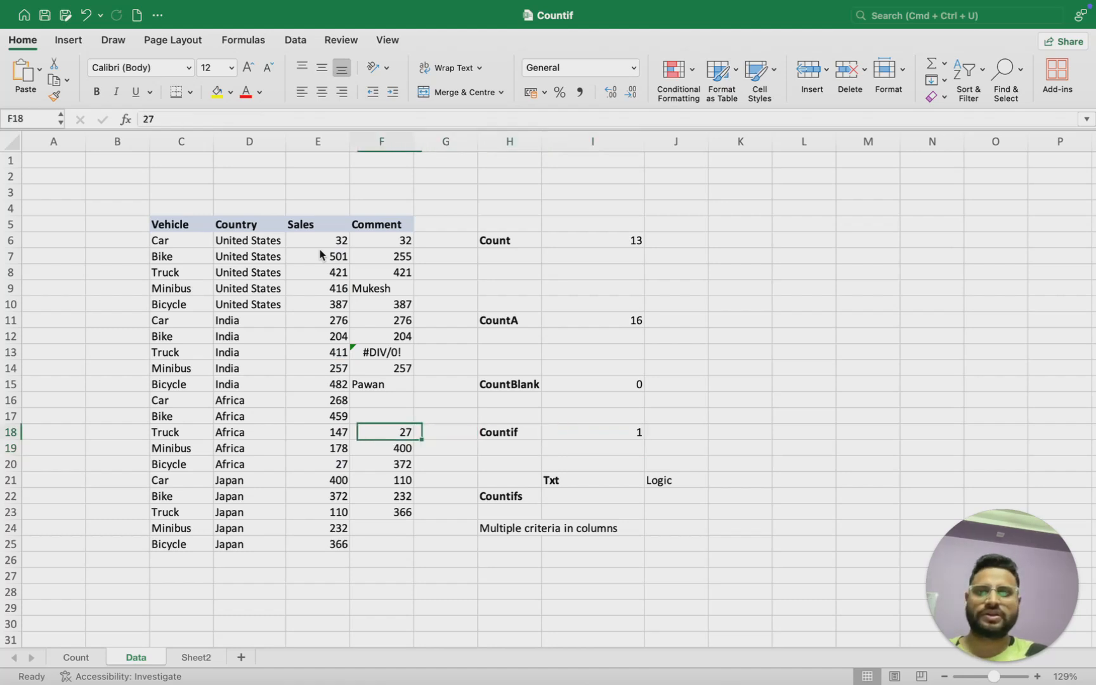
key("Right")
key("Right")
key("Right")
key("Right")
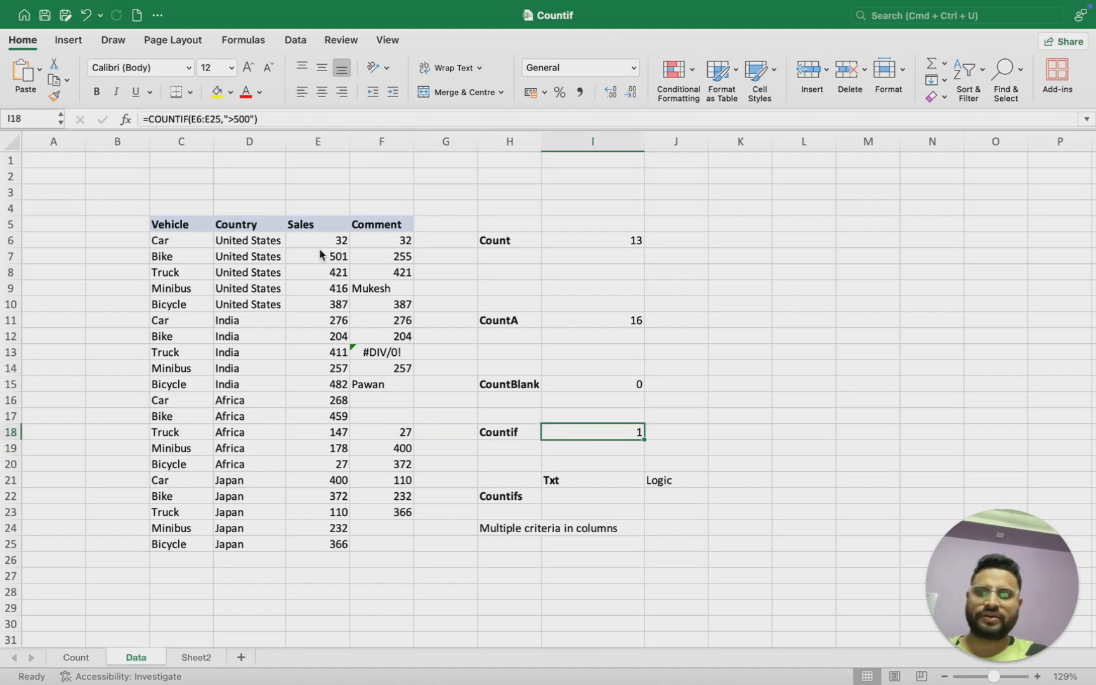
key("F2")
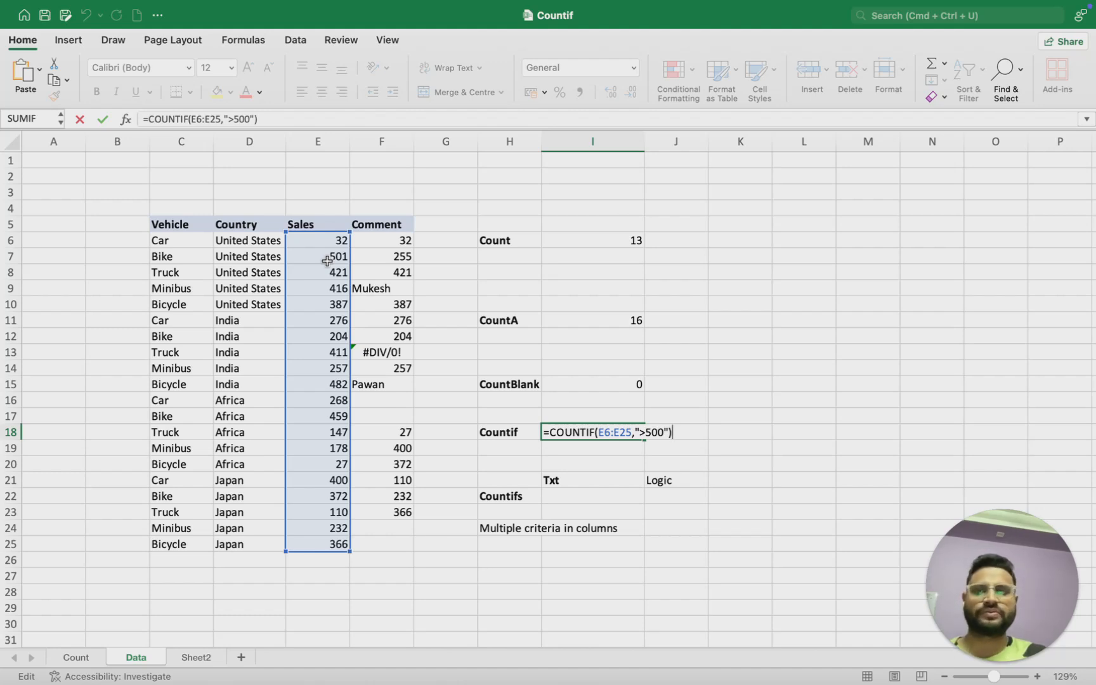
key("Return")
Begin a COUNTIFS formula in cell I22 with the Country column D6:D25 as its criteria range.
key("Down")
key("Down")
key("Down")
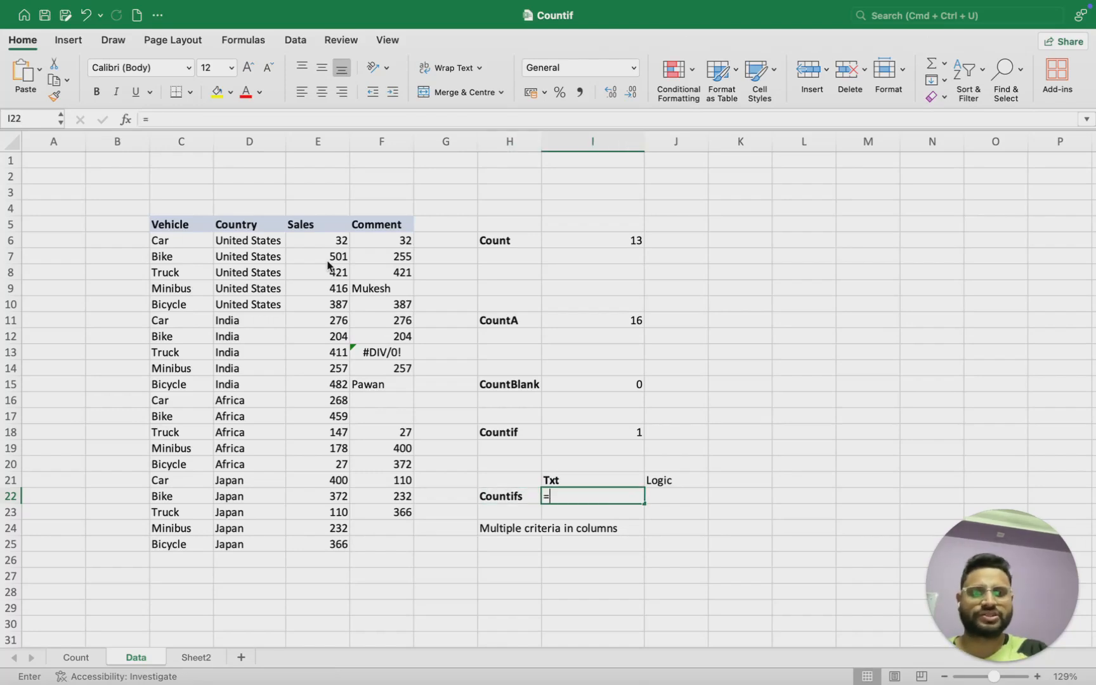
type("=coun")
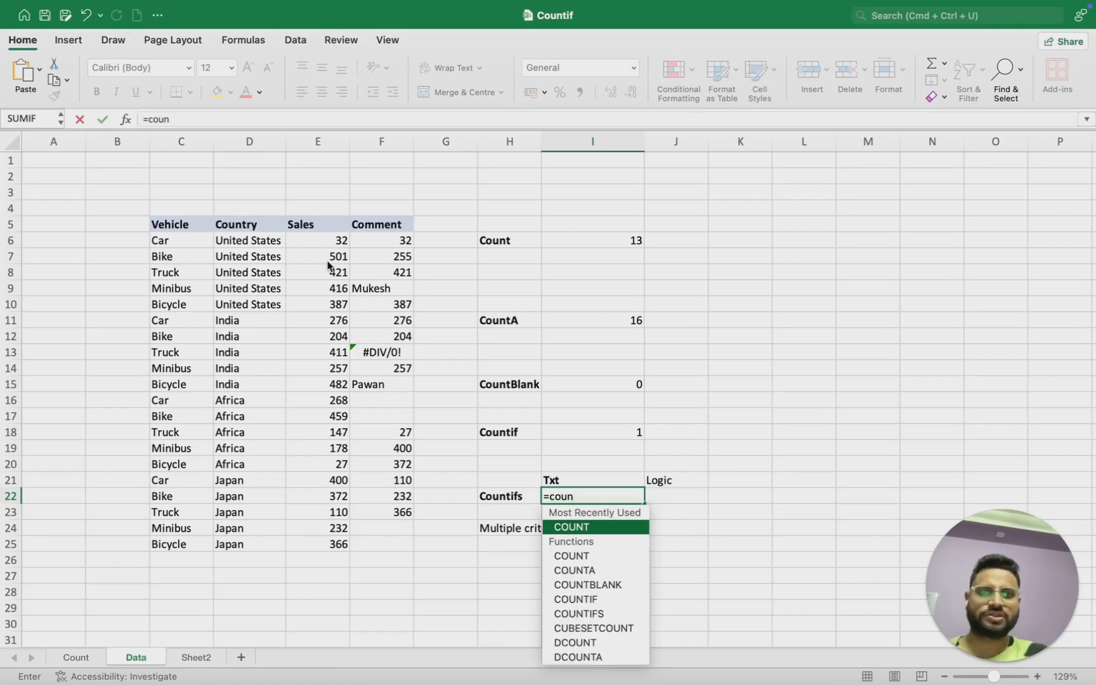
key("Down")
key("Down")
key("Down")
key("Down")
key("Down")
key("Tab")
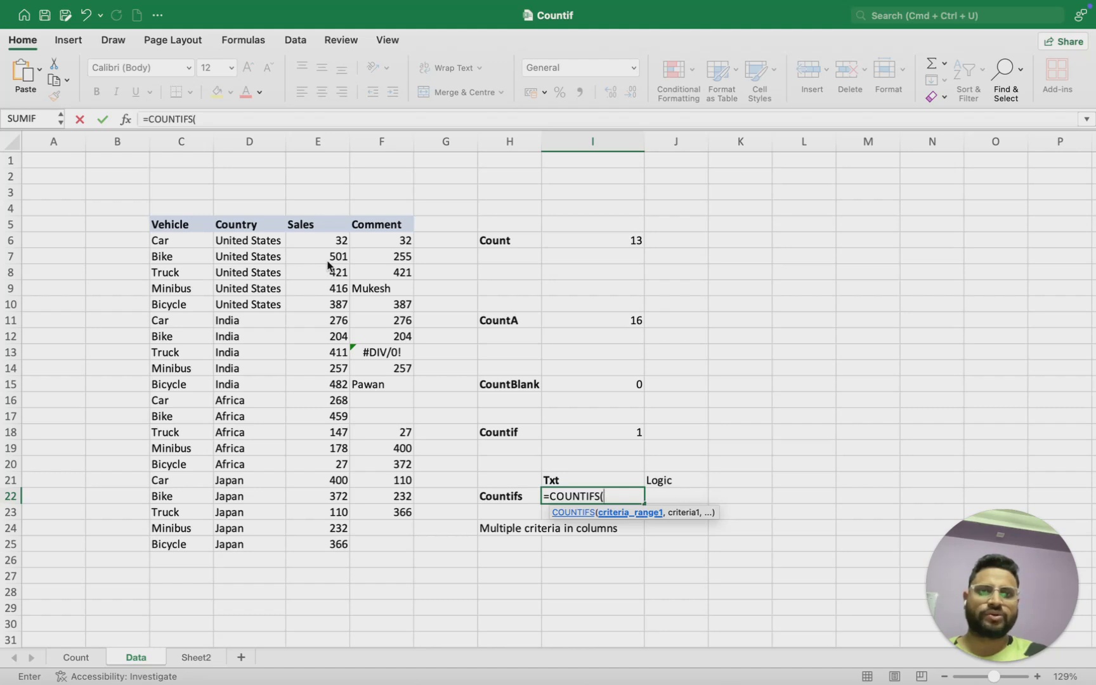
key("Left")
key("Left")
key("Left")
key("Left")
key("Left")
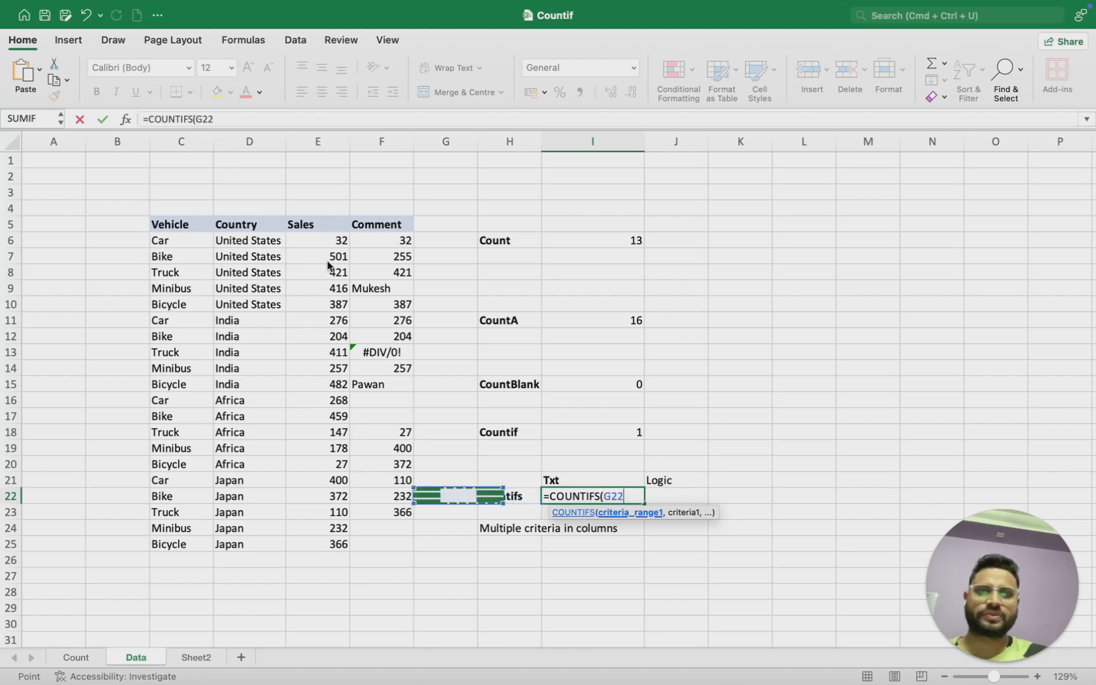
key("Up")
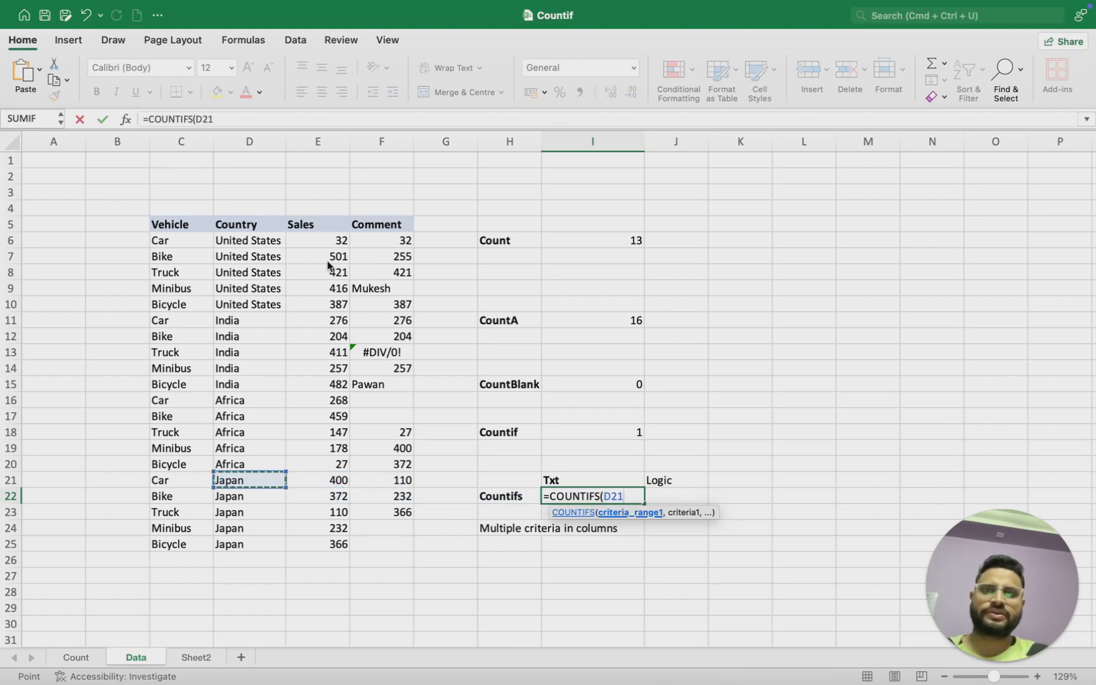
key("ctrl+Up")
key("ctrl+Up")
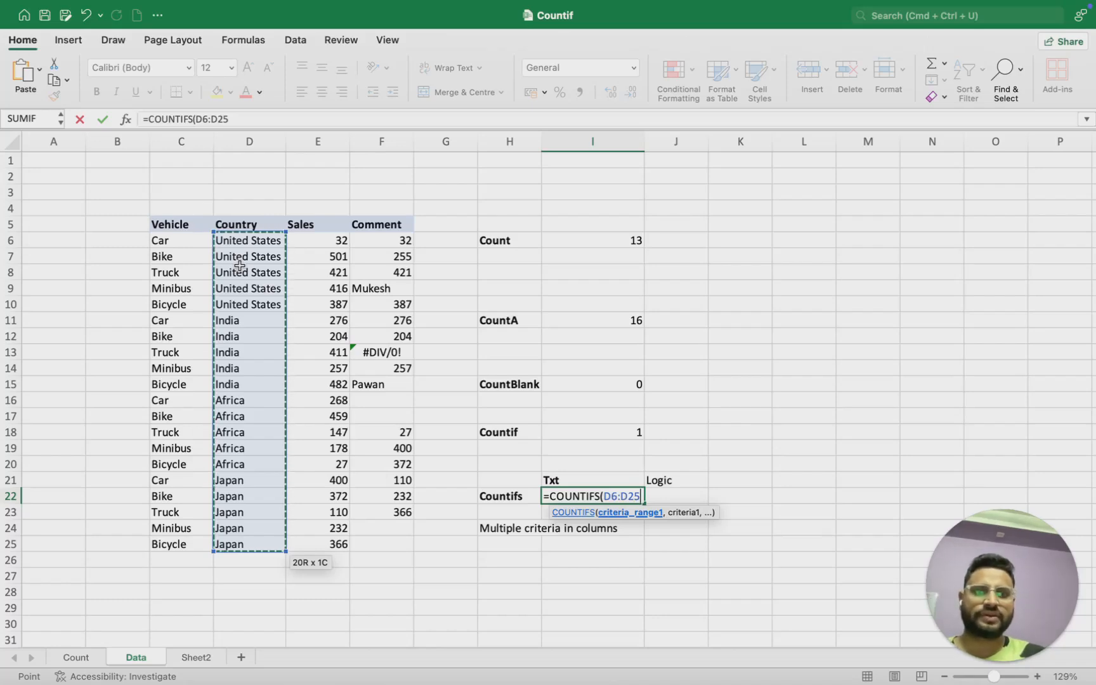
Complete the COUNTIFS formula in I22 with the criterion "India" and commit it.
type(",")
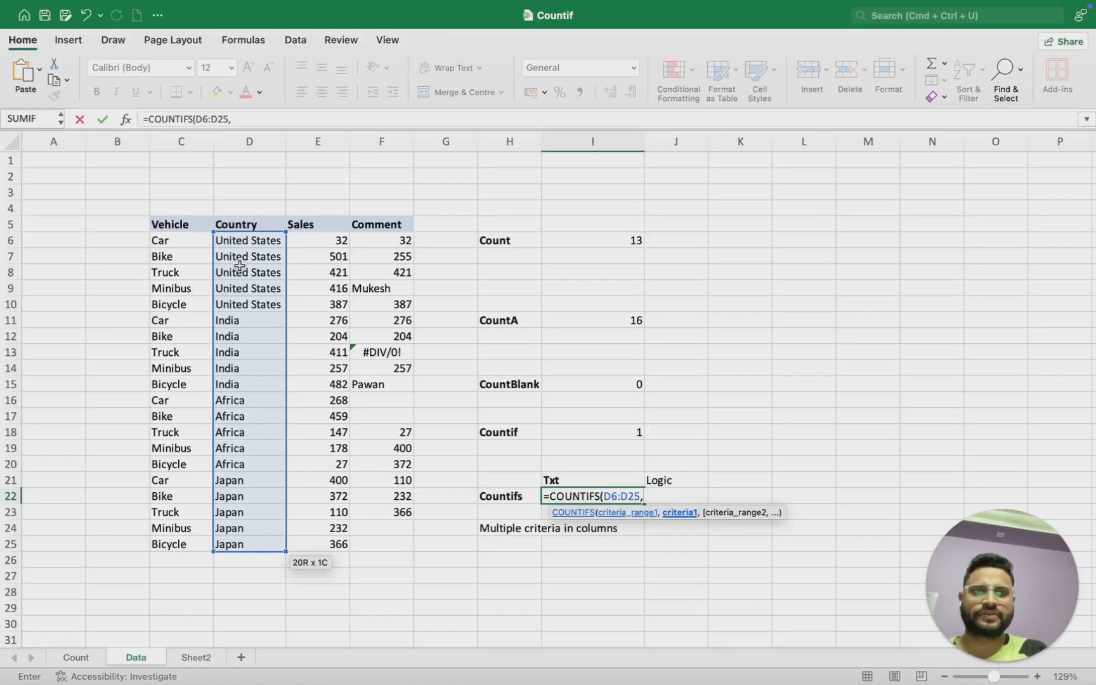
type("\"")
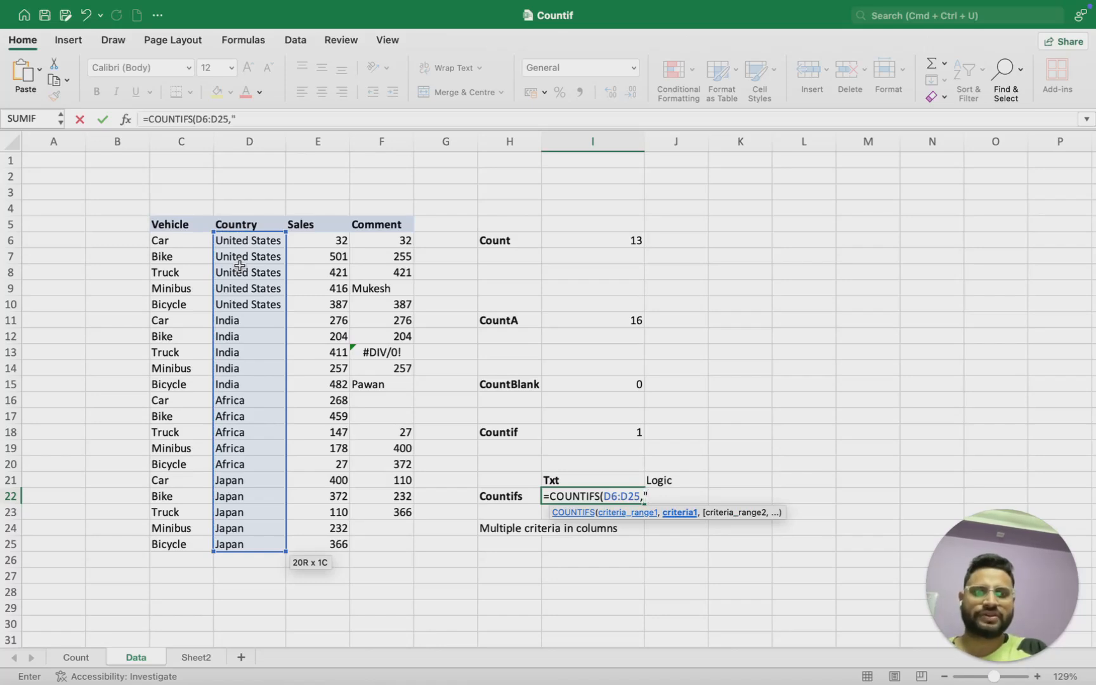
type("I")
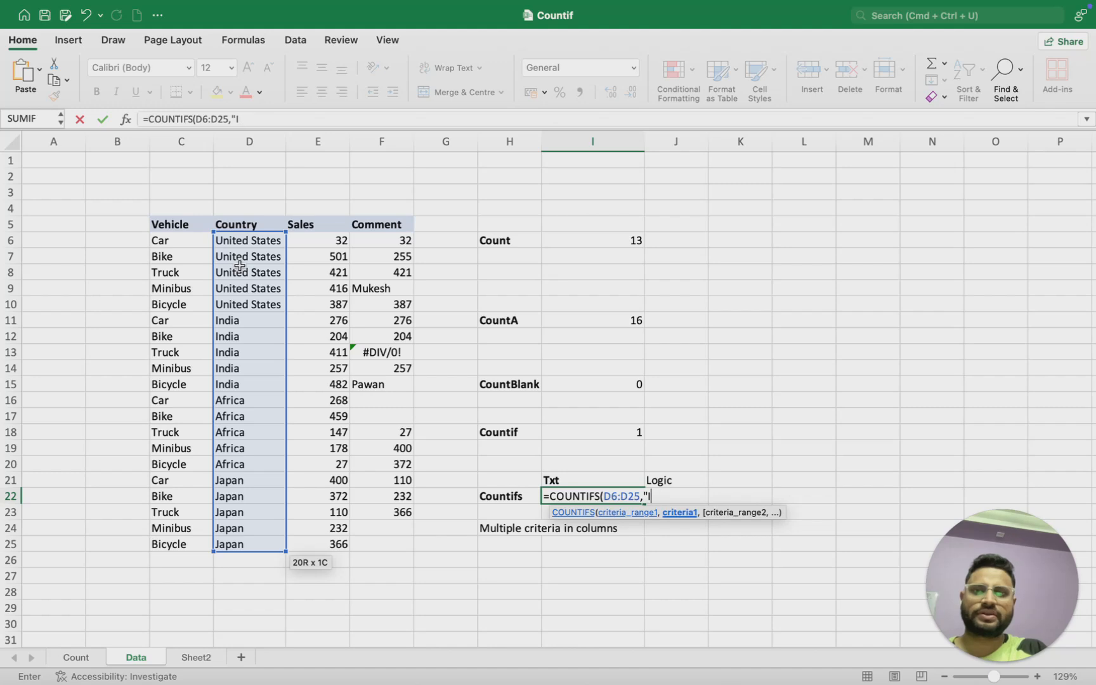
type("ndia\")")
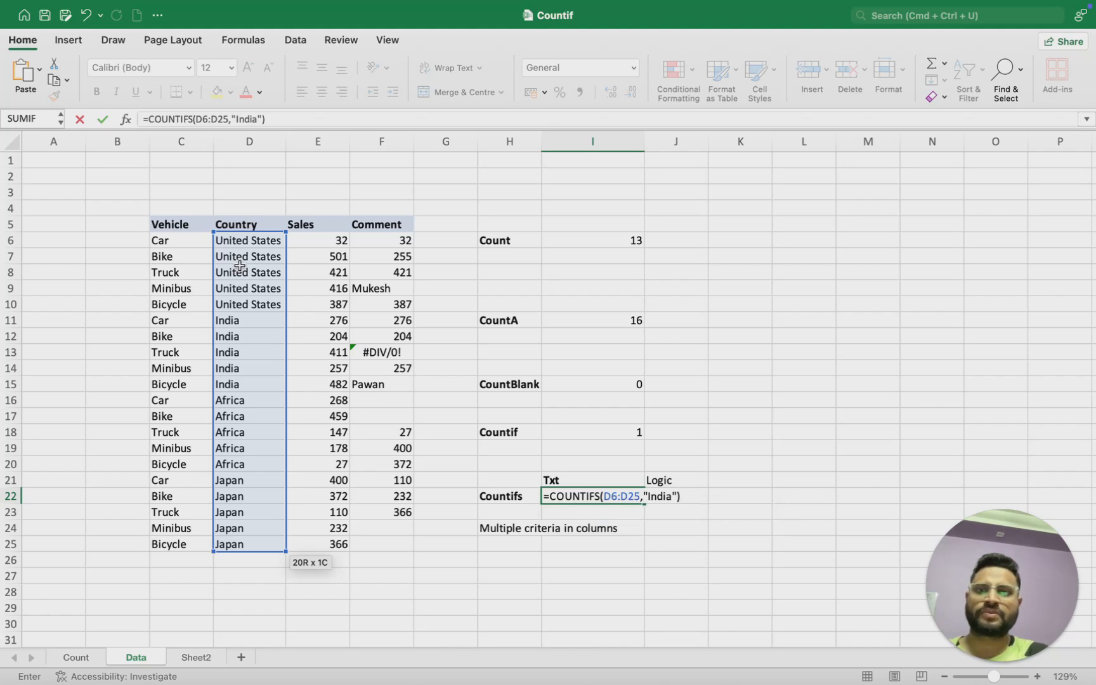
key("Return")
key("Up")
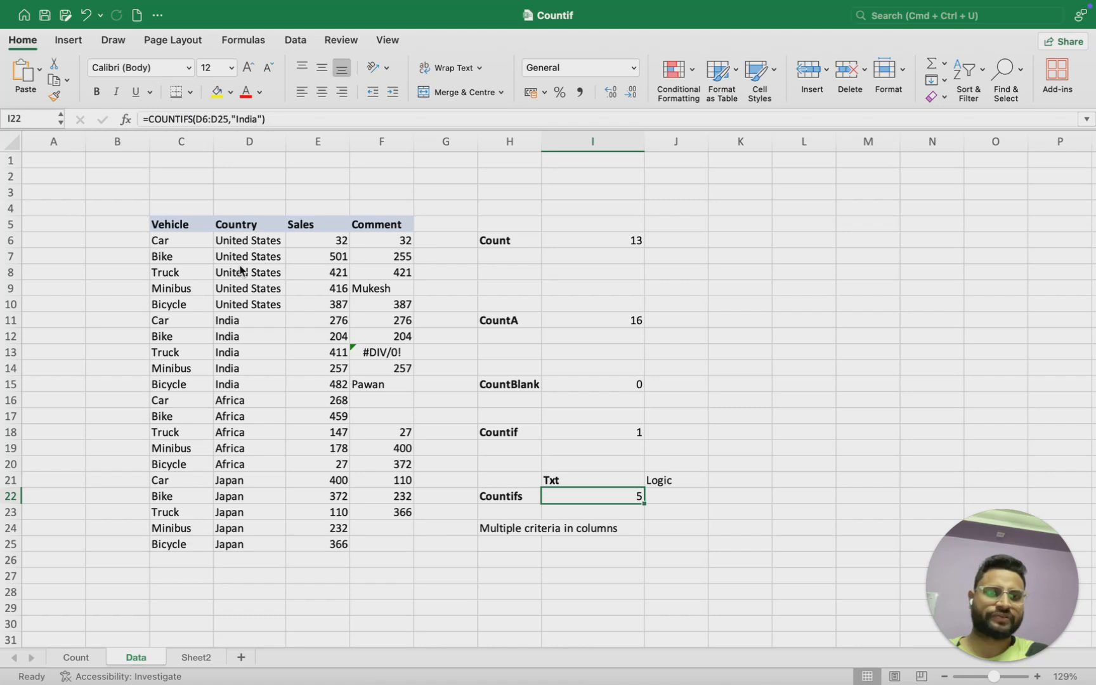
Check the COUNTIFS result in I22 against the India rows in the Country column.
key("Left")
key("Left")
key("Left")
key("Left")
key("Left")
key("Up")
key("Up")
key("Up")
key("Up")
key("Up")
key("Up")
key("Up")
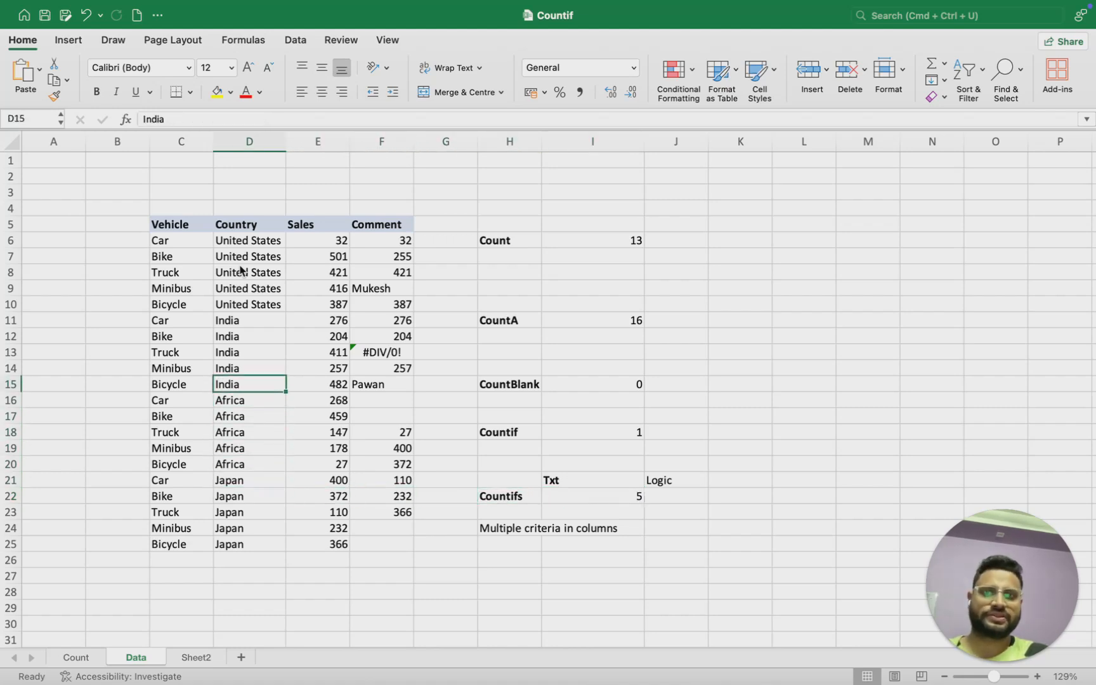
key("Down")
key("Down")
key("Down")
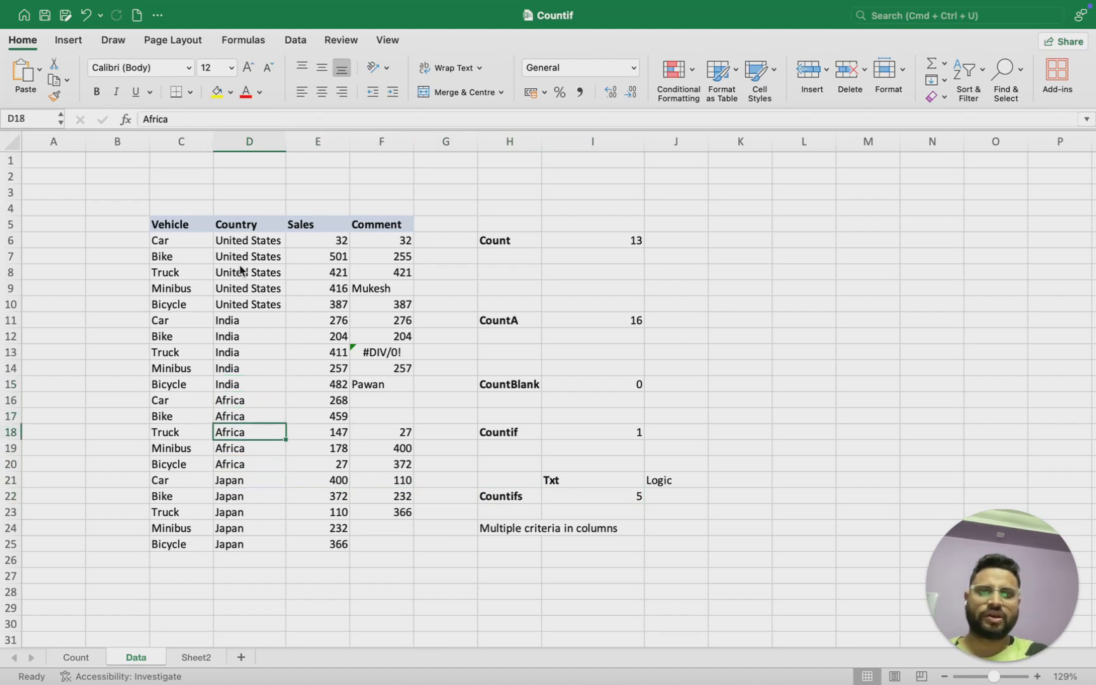
left_click(598, 528)
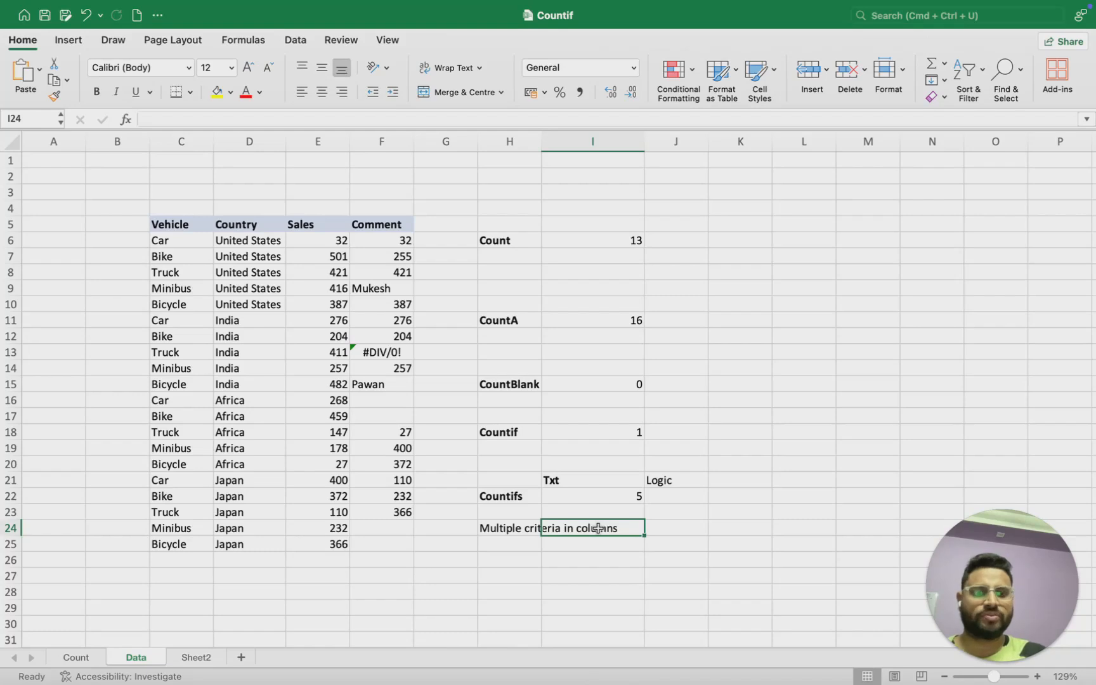
type("=cou")
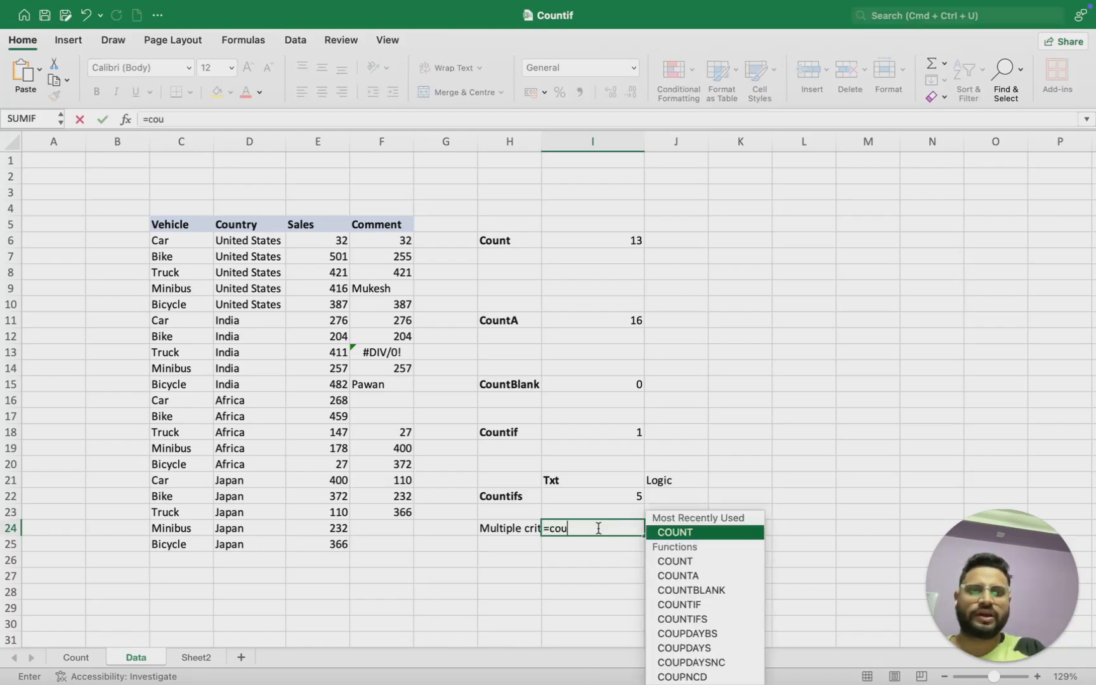
key("Down")
key("Down")
key("Down")
key("Down")
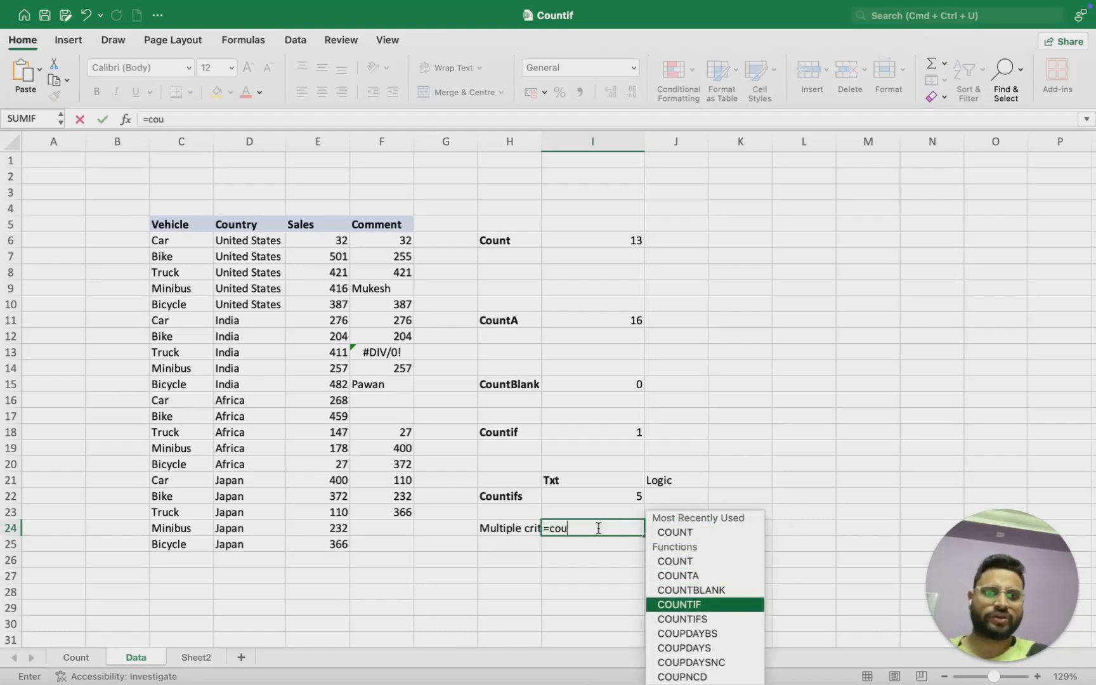
key("Tab")
key("BackSpace")
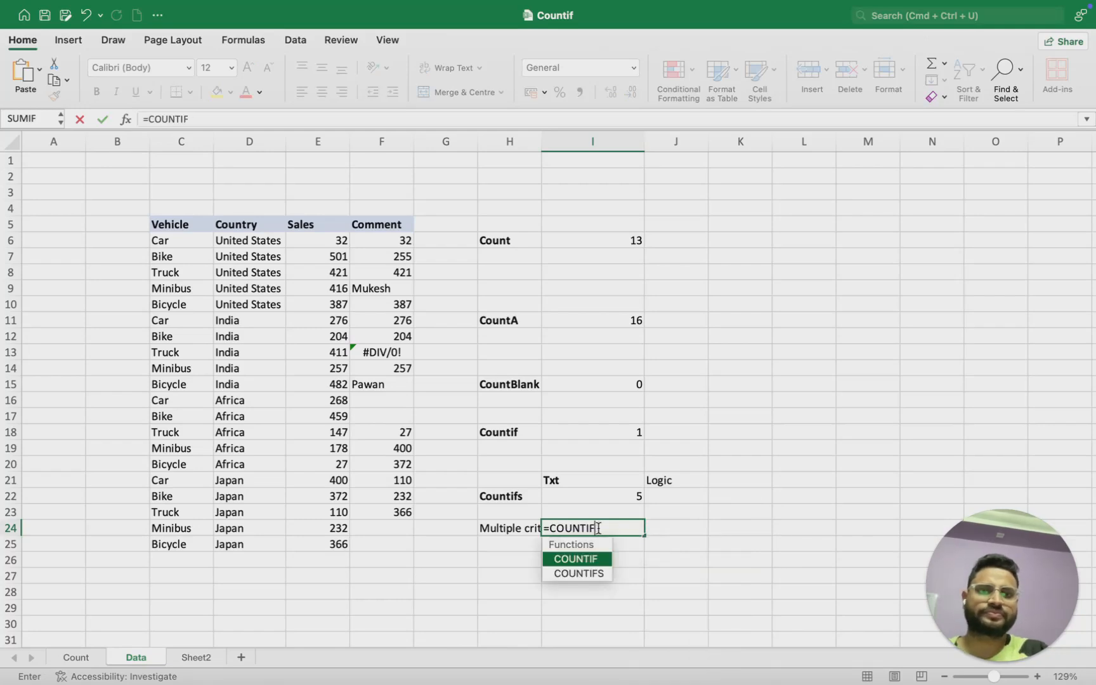
type("s")
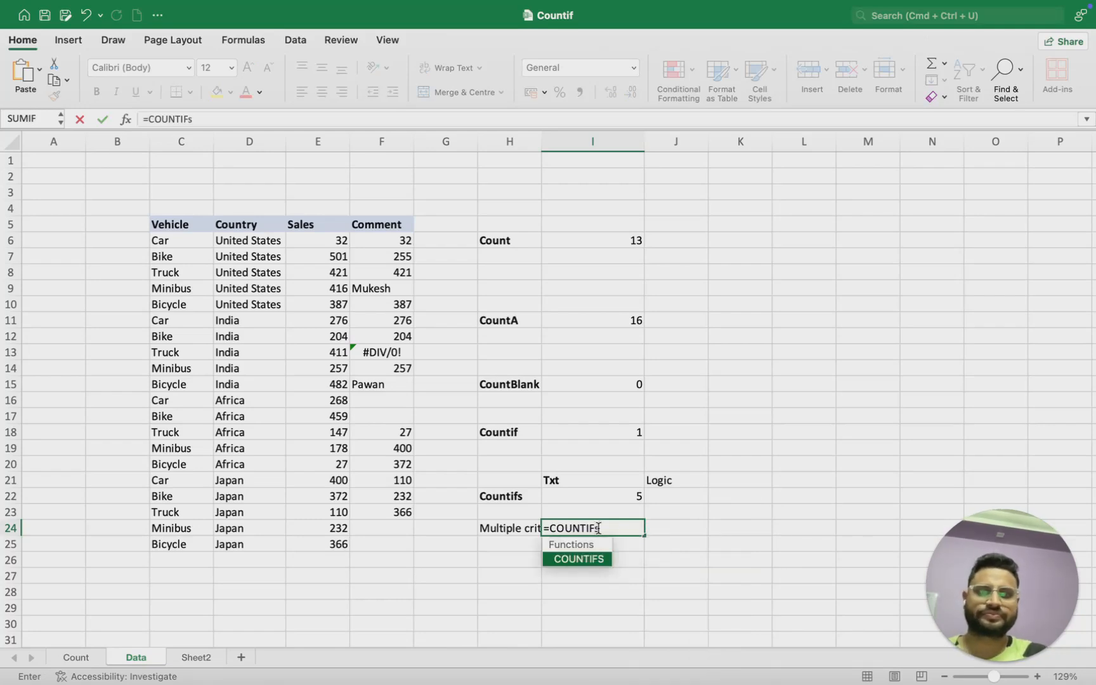
key("Tab")
key("Left")
key("Left")
key("Left")
key("Left")
key("Left")
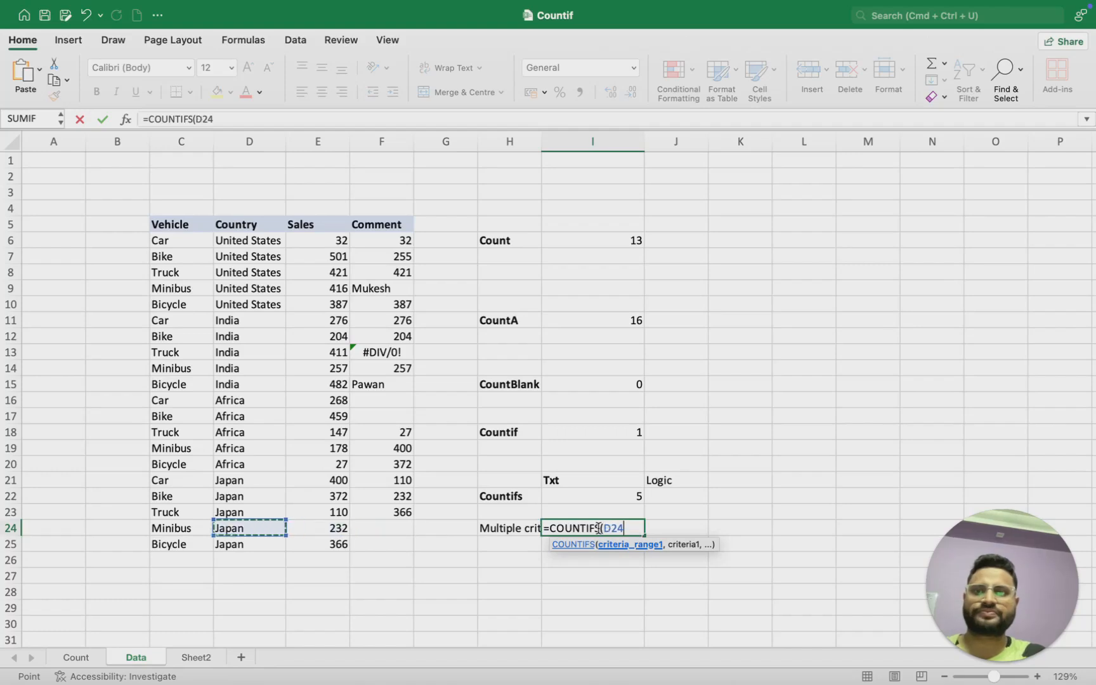
key("Escape")
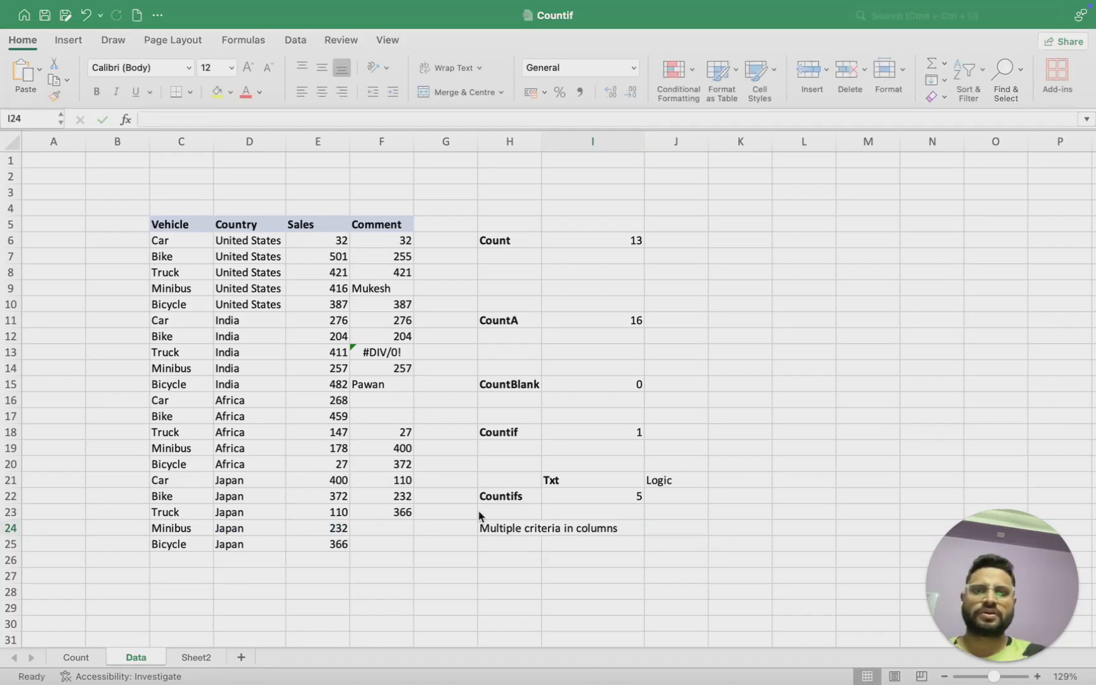
Begin a COUNTIFS formula in cell I25 with Country range D6:D25 and cell D6 as the first criterion.
left_click(577, 512)
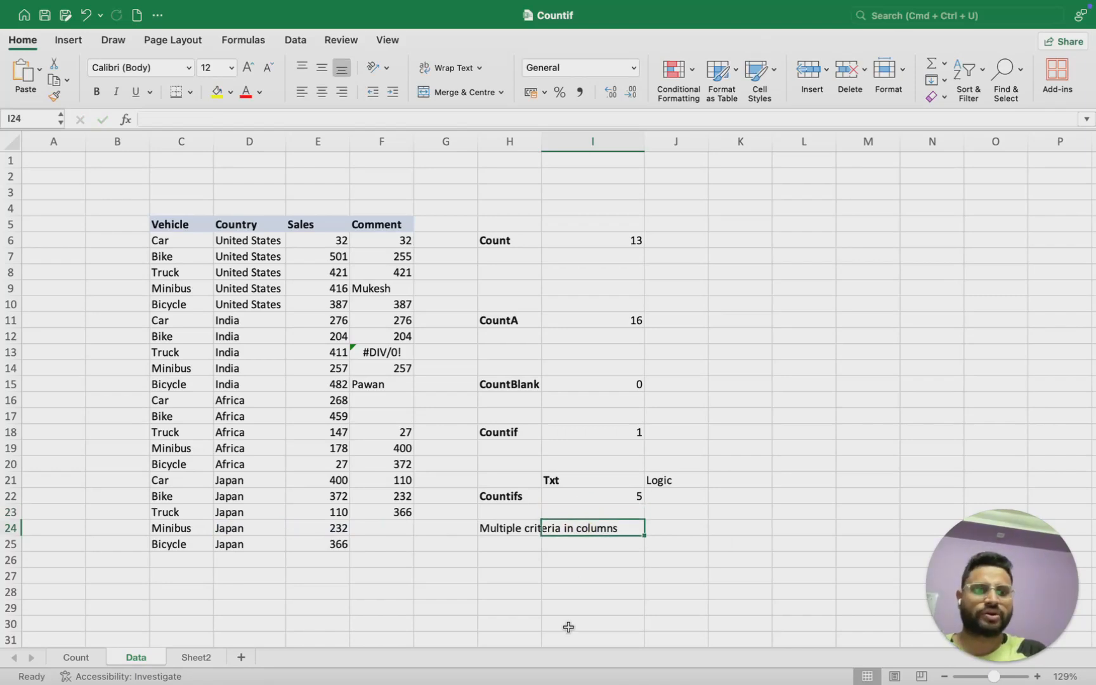
key("Return")
type("=cou")
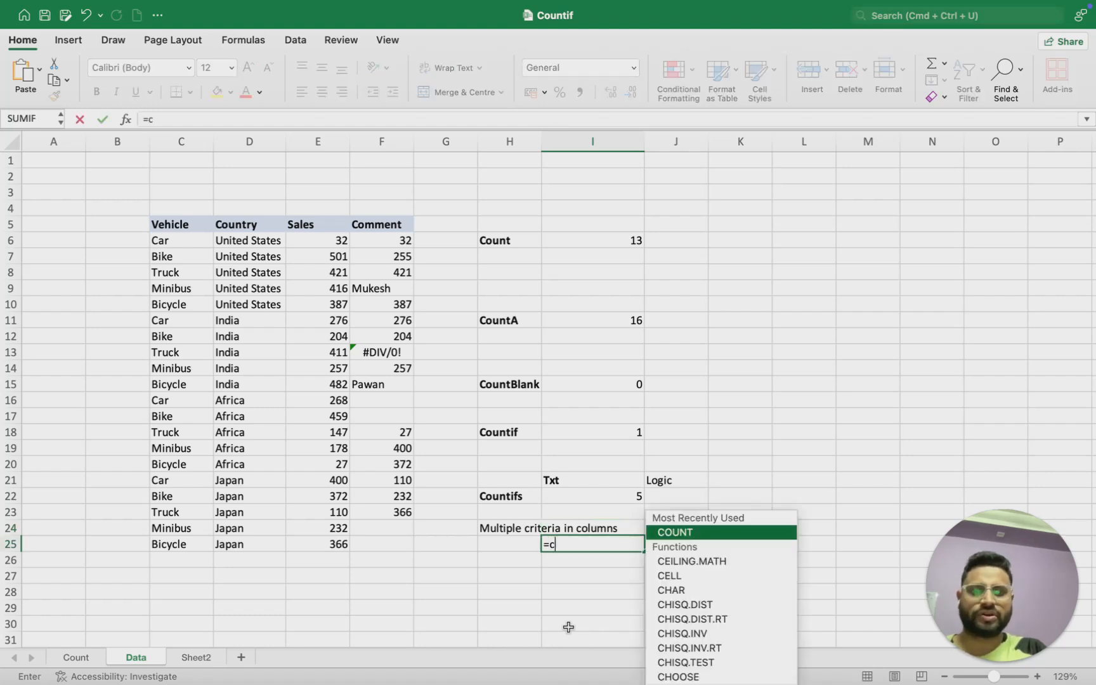
key("Down")
key("Down")
key("Down")
key("Down")
key("Down")
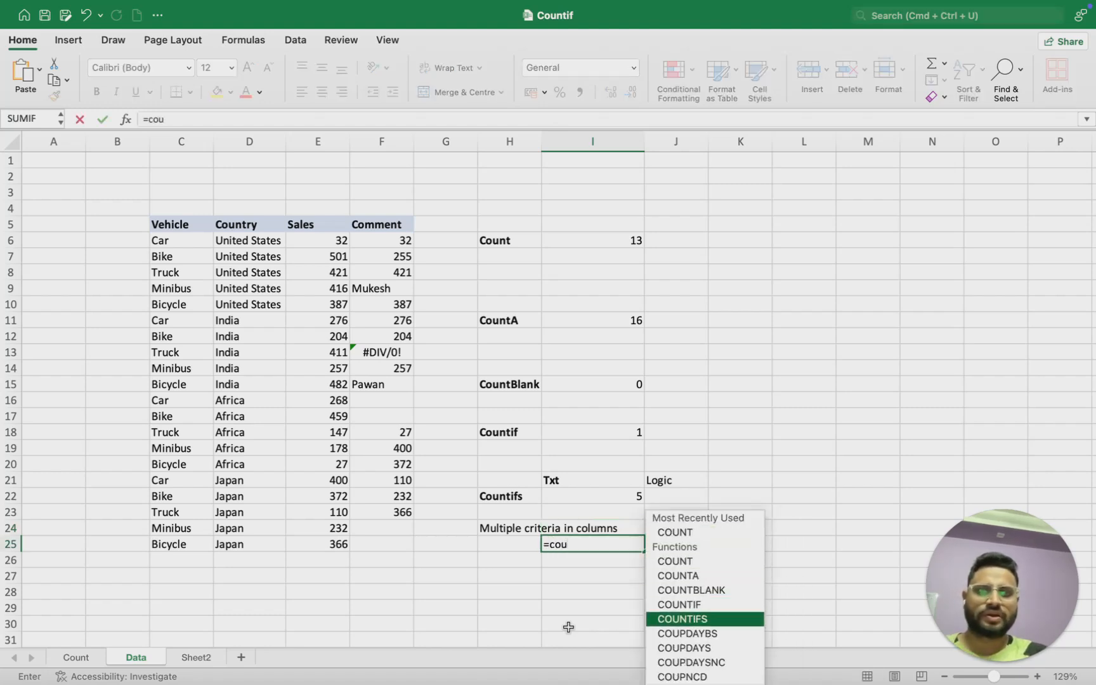
key("Tab")
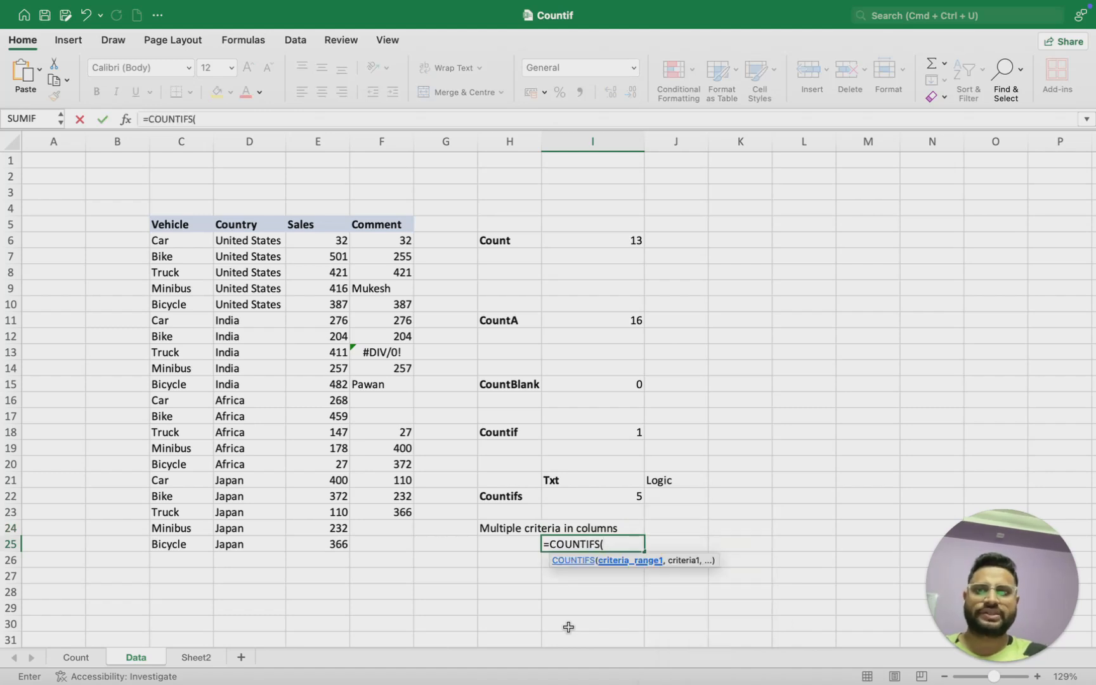
left_click(241, 242)
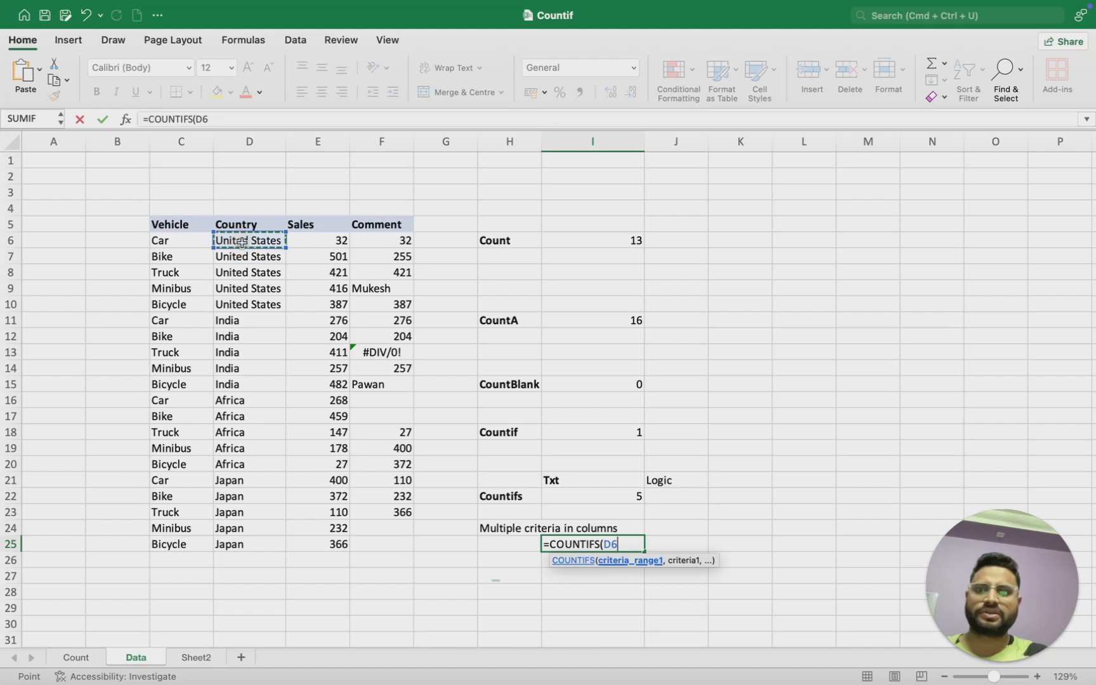
key("super+shift+Down")
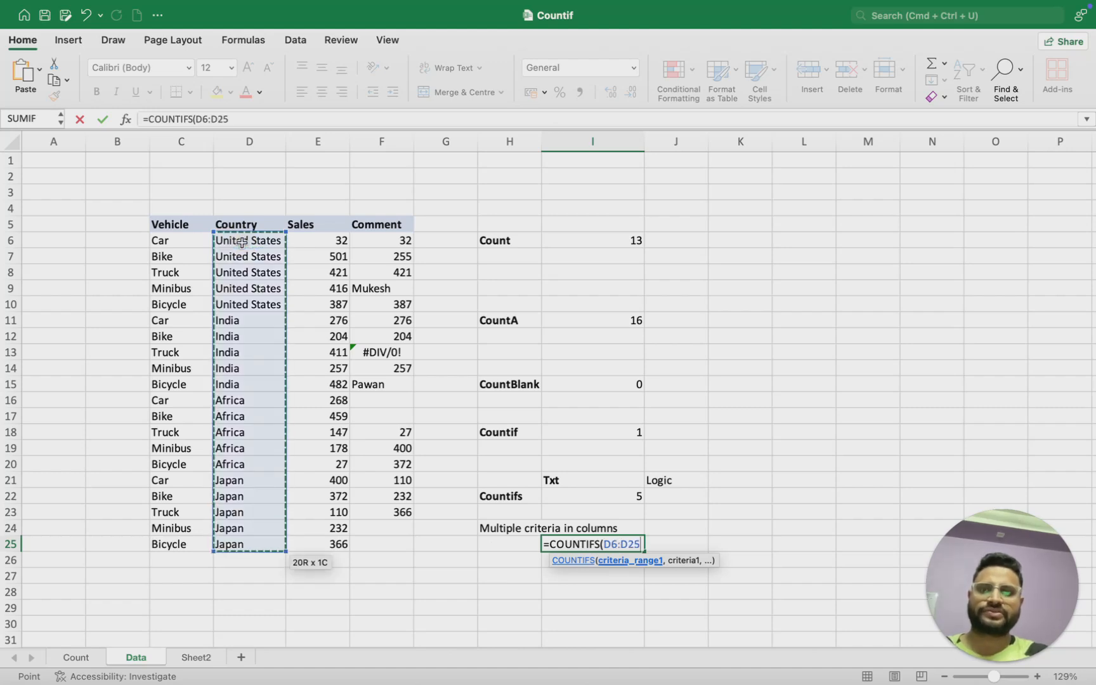
type(",")
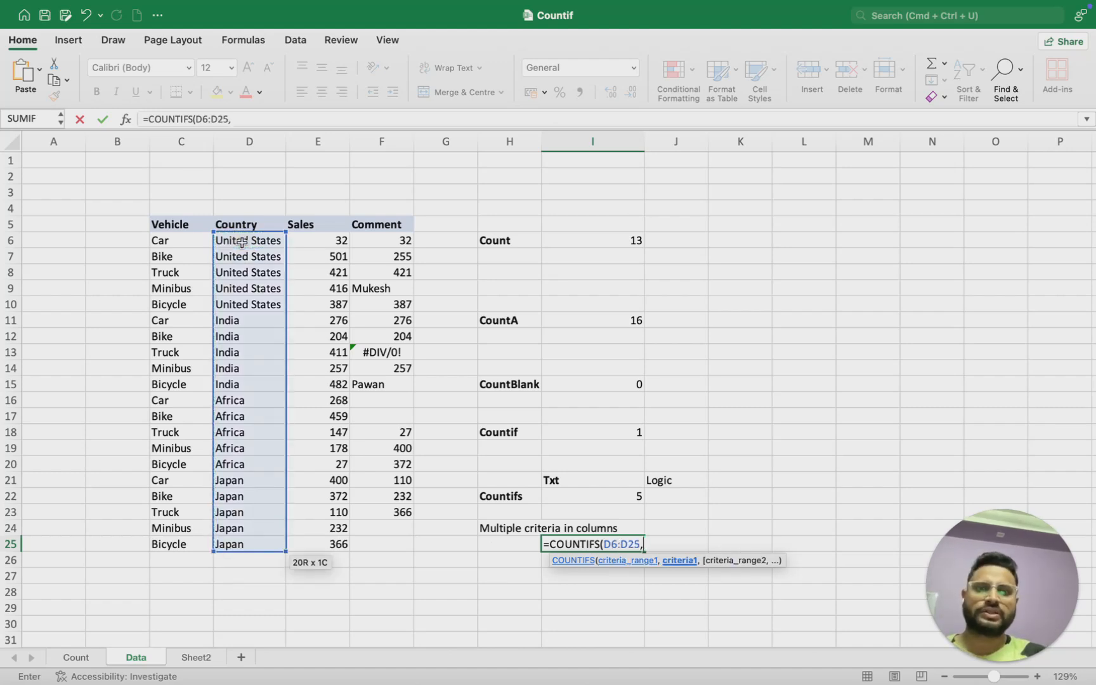
left_click(256, 239)
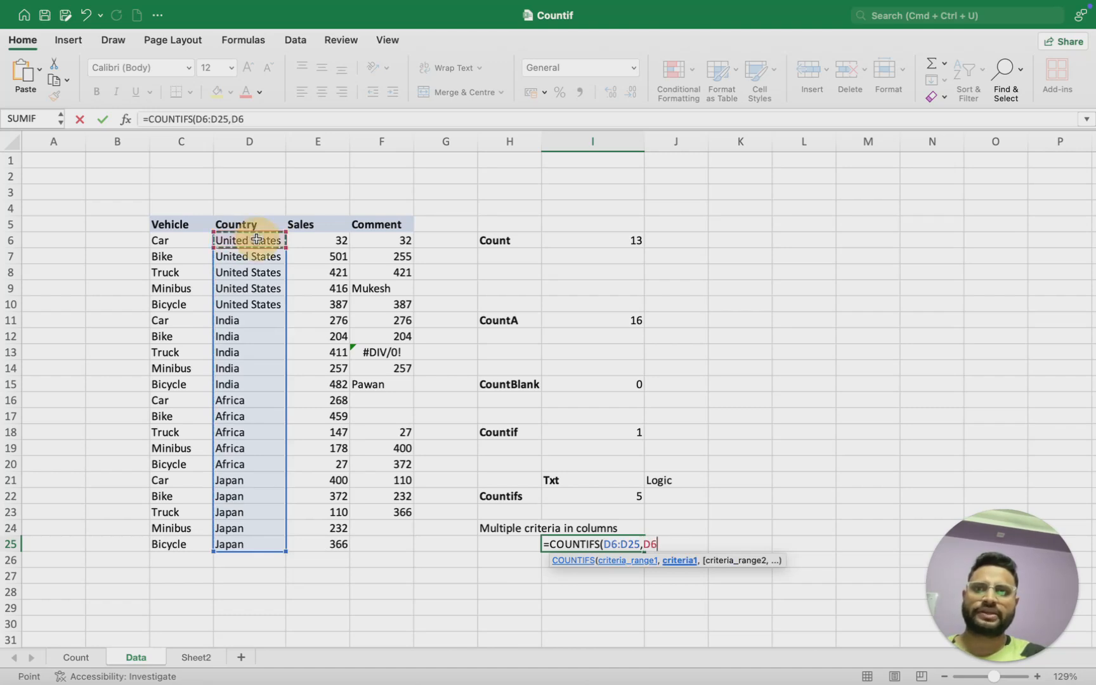
type(",")
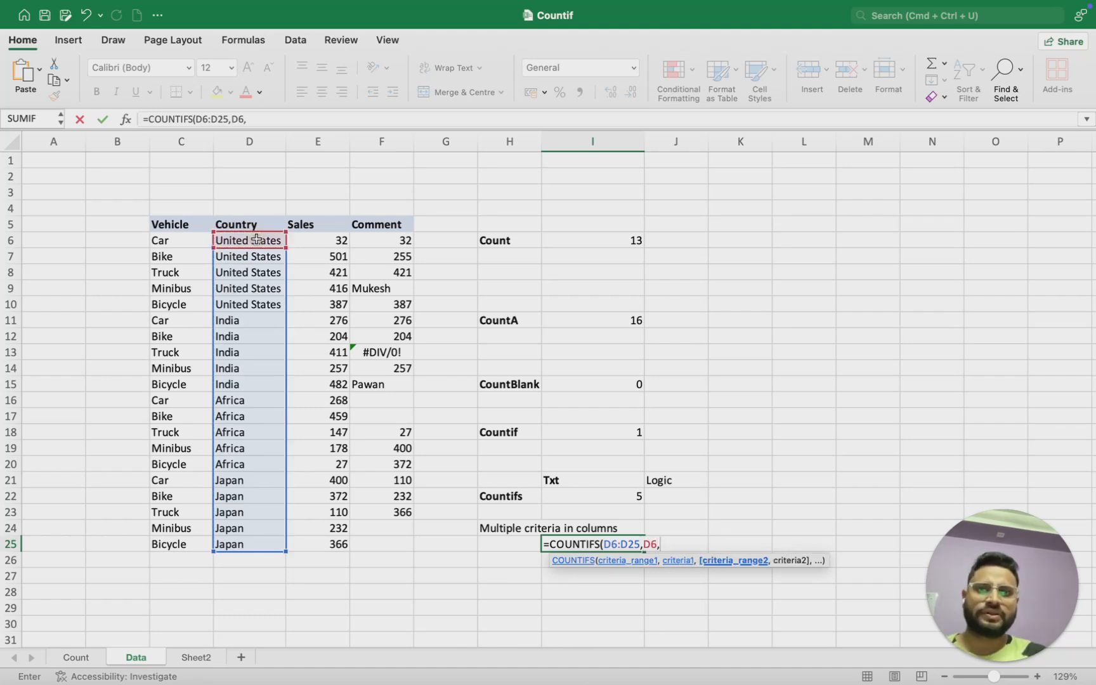
Complete the COUNTIFS formula in I25 with Sales range E6:E25 and the criterion ">500", and commit it.
left_click(314, 241)
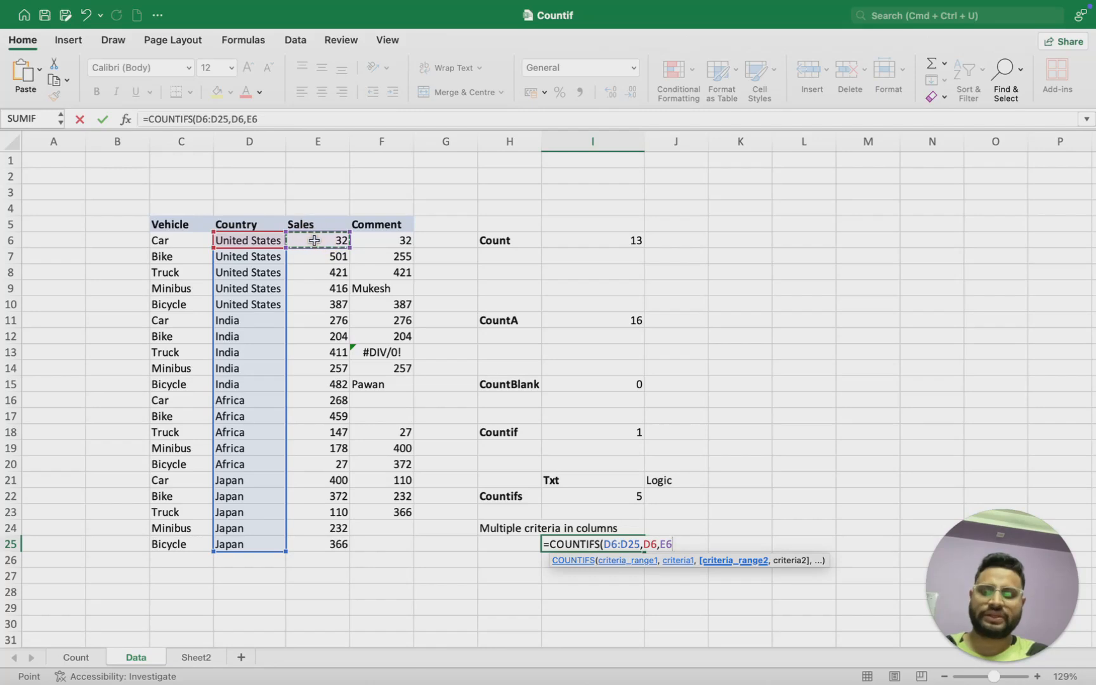
key("super+shift+Down")
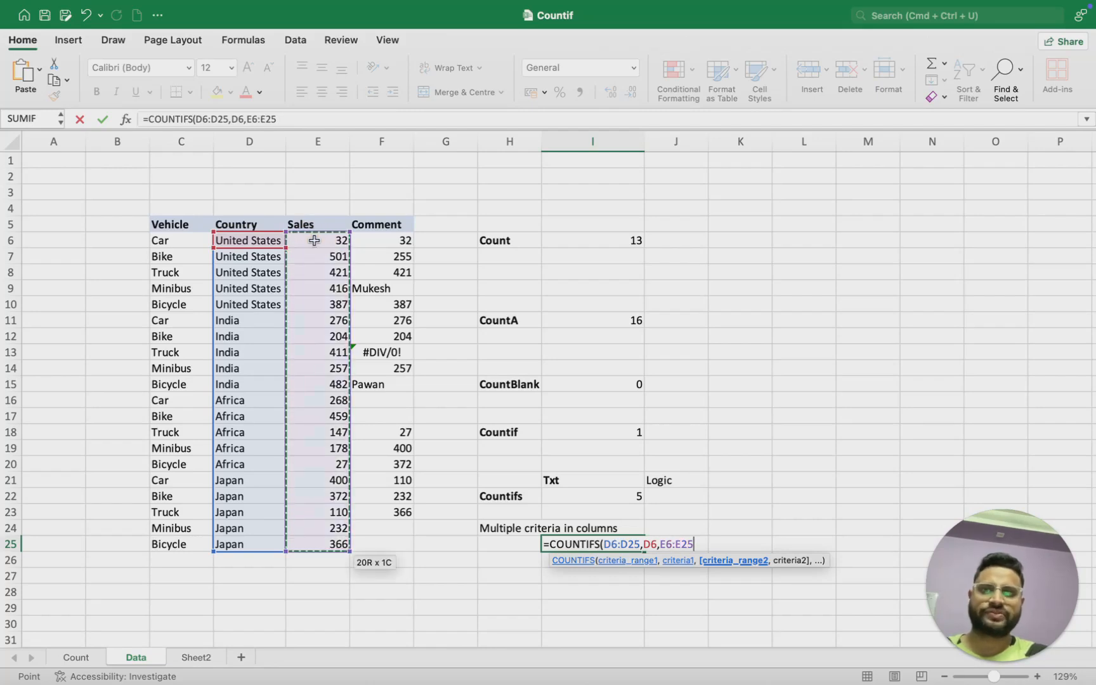
type(",")
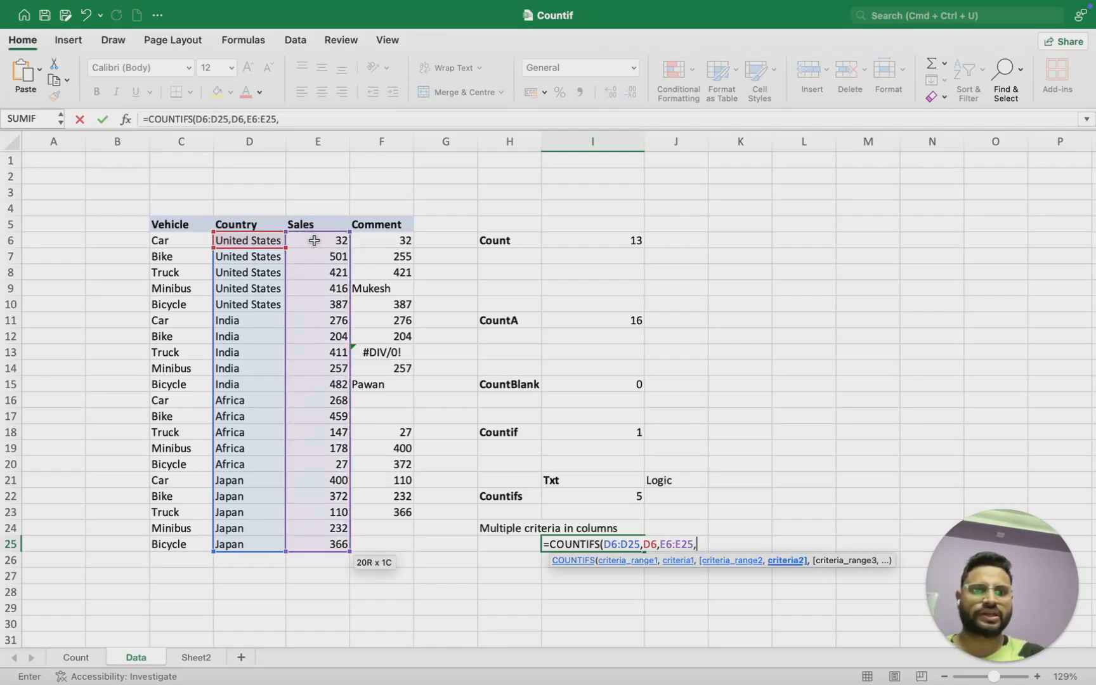
type("\">50")
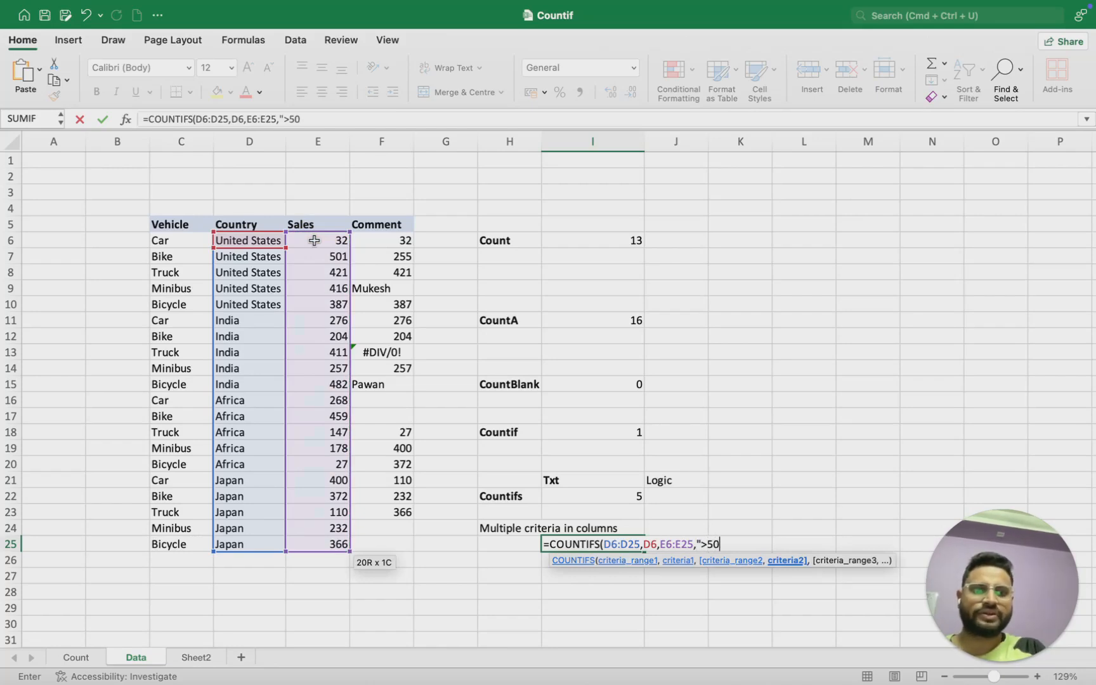
type("0\"")
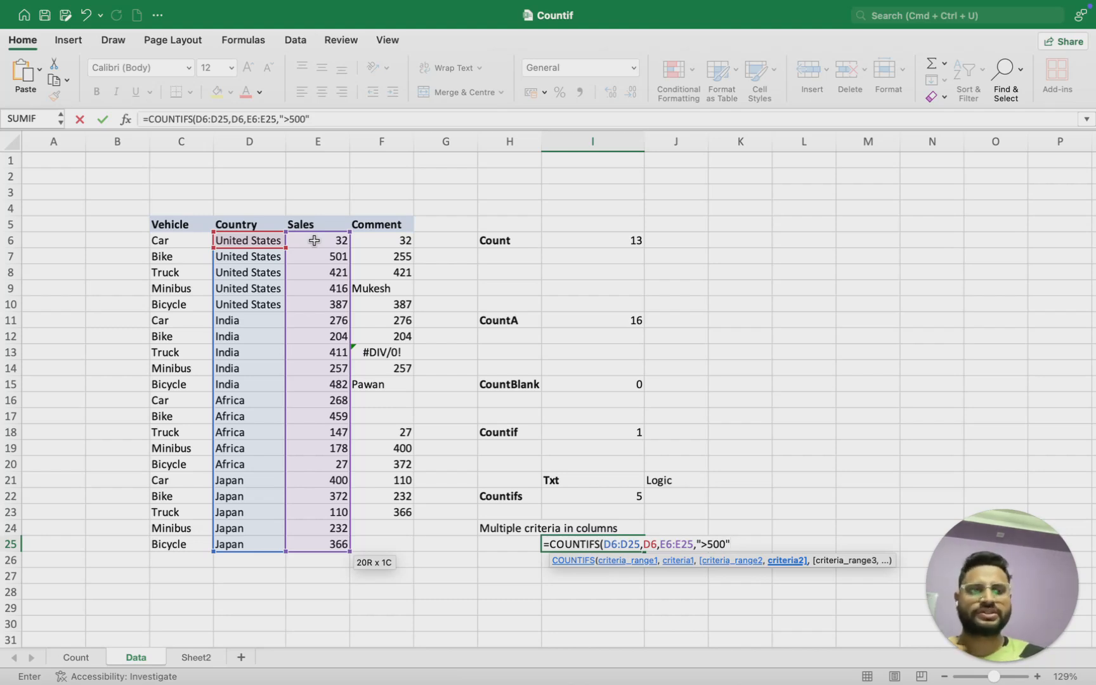
type(")")
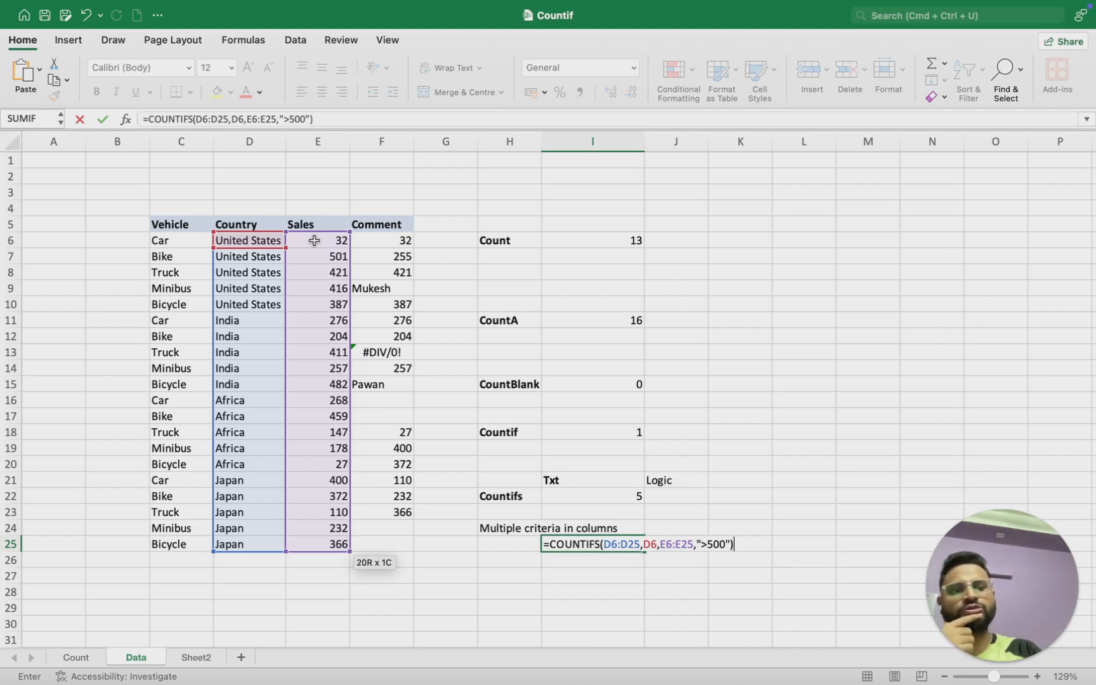
key("Return")
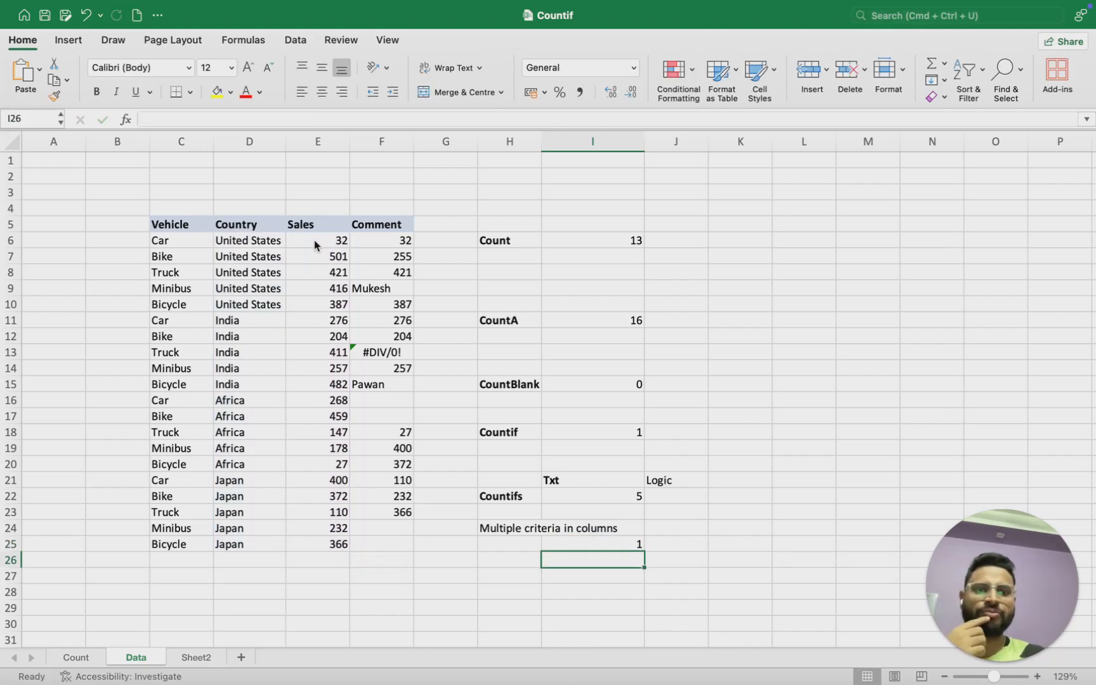
key("Up")
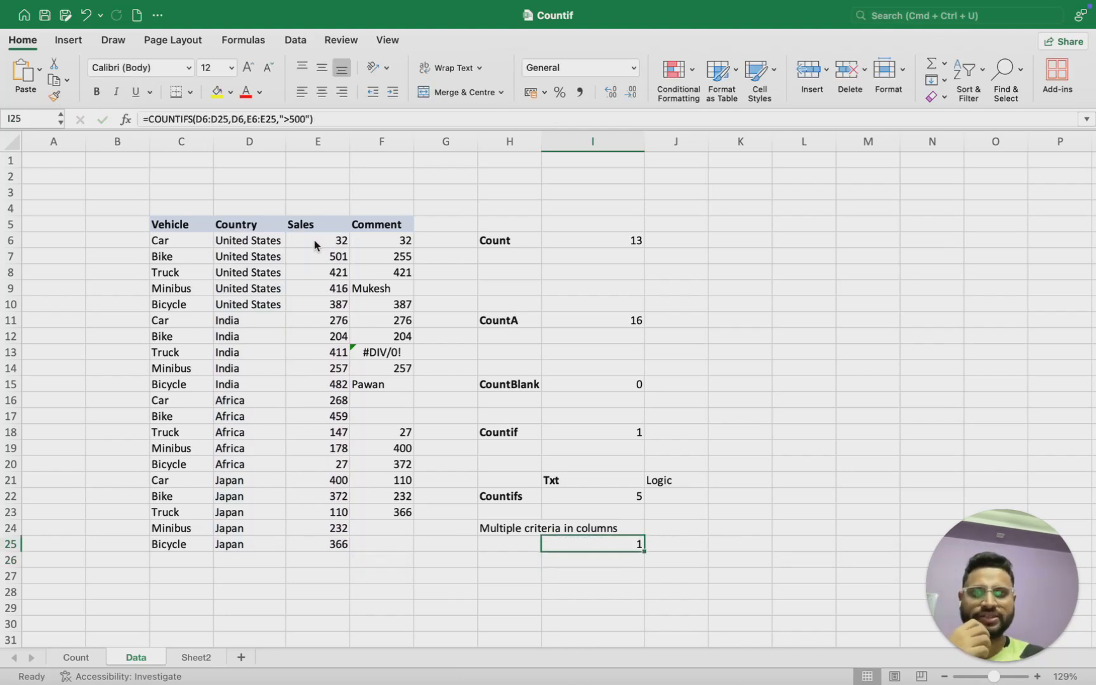
Check the COUNTIFS result in I25 against the United States rows and their values in the Sales column.
left_click(255, 254)
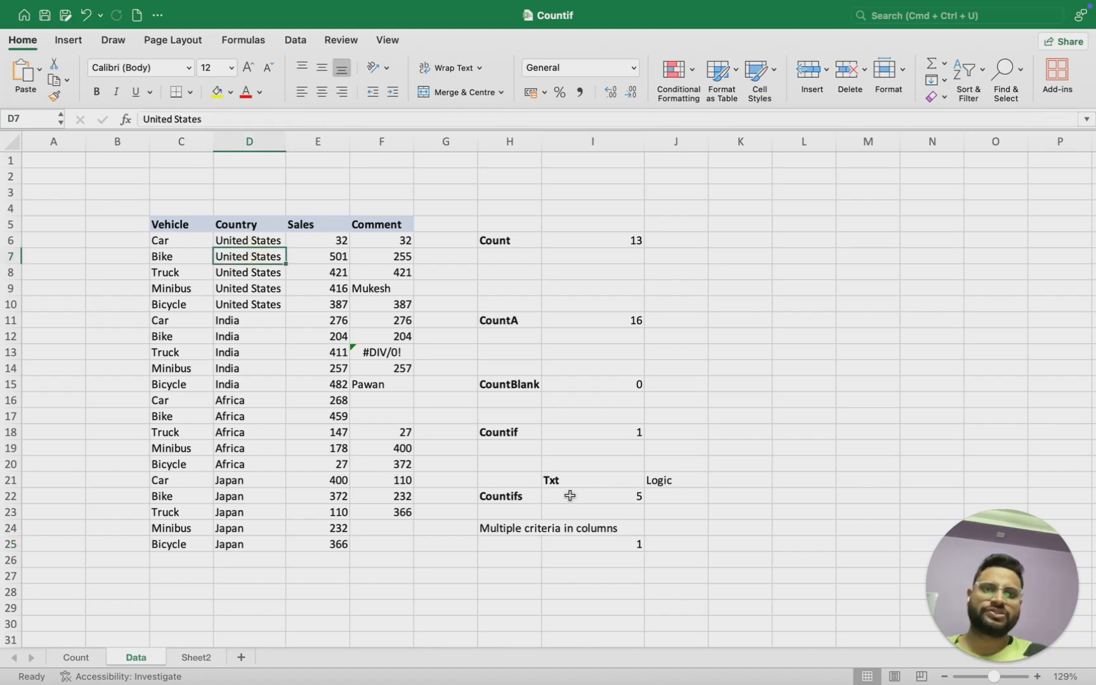
left_click(614, 543)
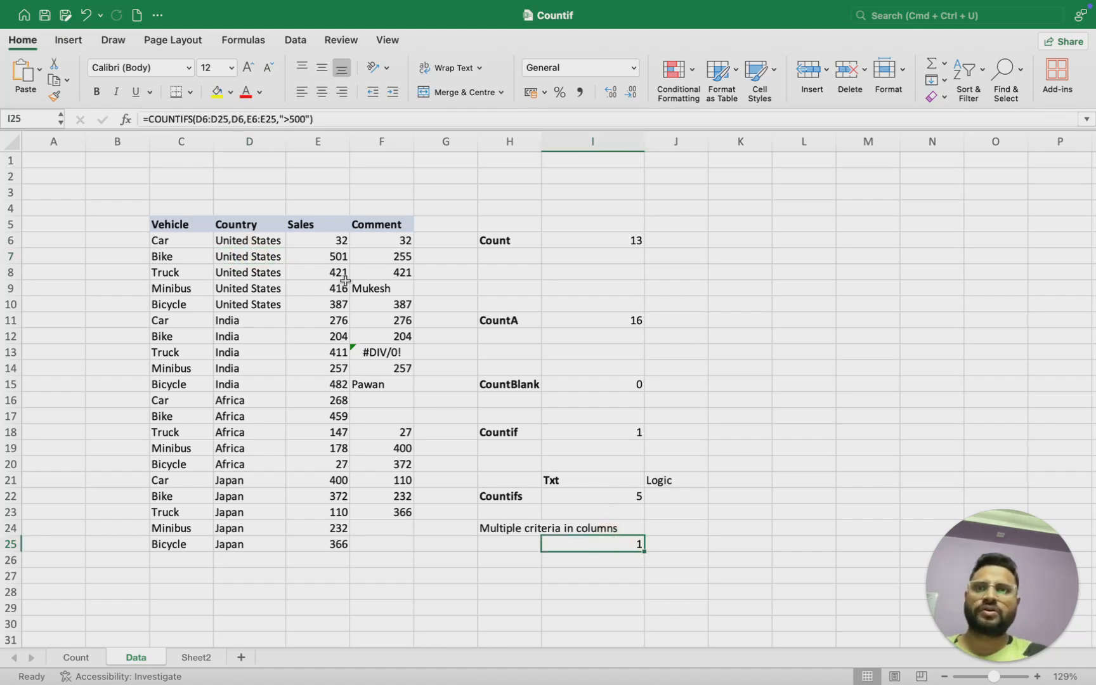
left_click(249, 245)
key("shift+Down")
key("shift+Down")
key("shift+Down")
key("shift+Down")
key("shift+Down")
key("shift+Up")
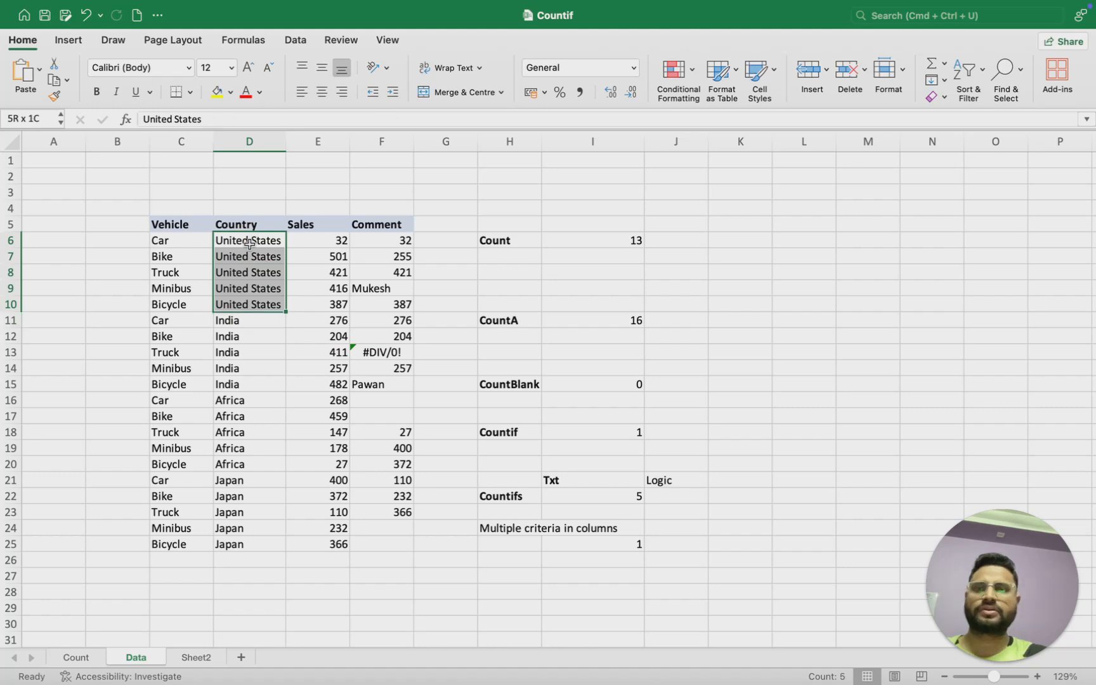
left_click(304, 259)
key("Left")
key("shift+Right")
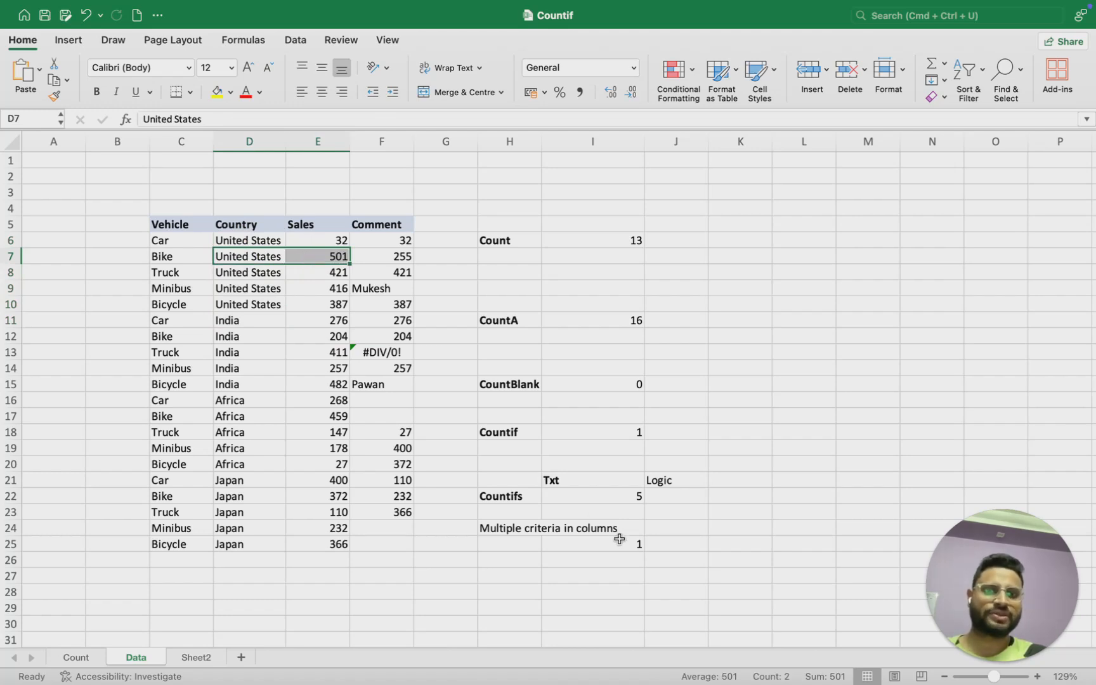
Review the criteria ranges and criteria of the COUNTIFS formula in I25, leaving the formula as it is.
left_click(621, 545)
key("Down")
key("Up")
key("F2")
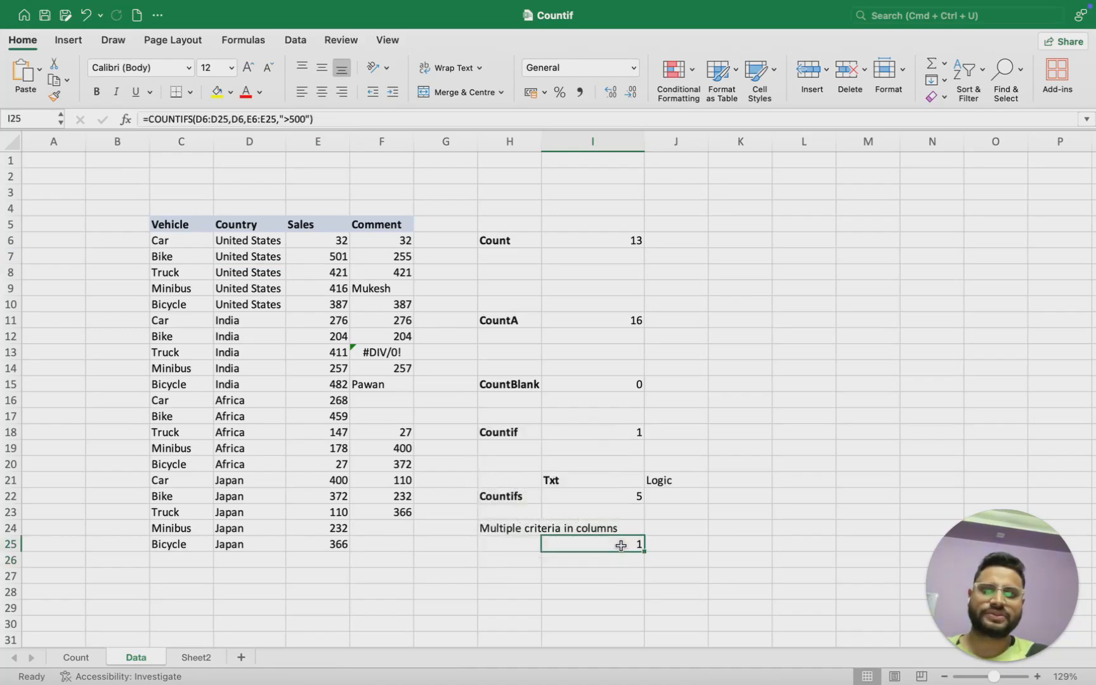
double_click(621, 546)
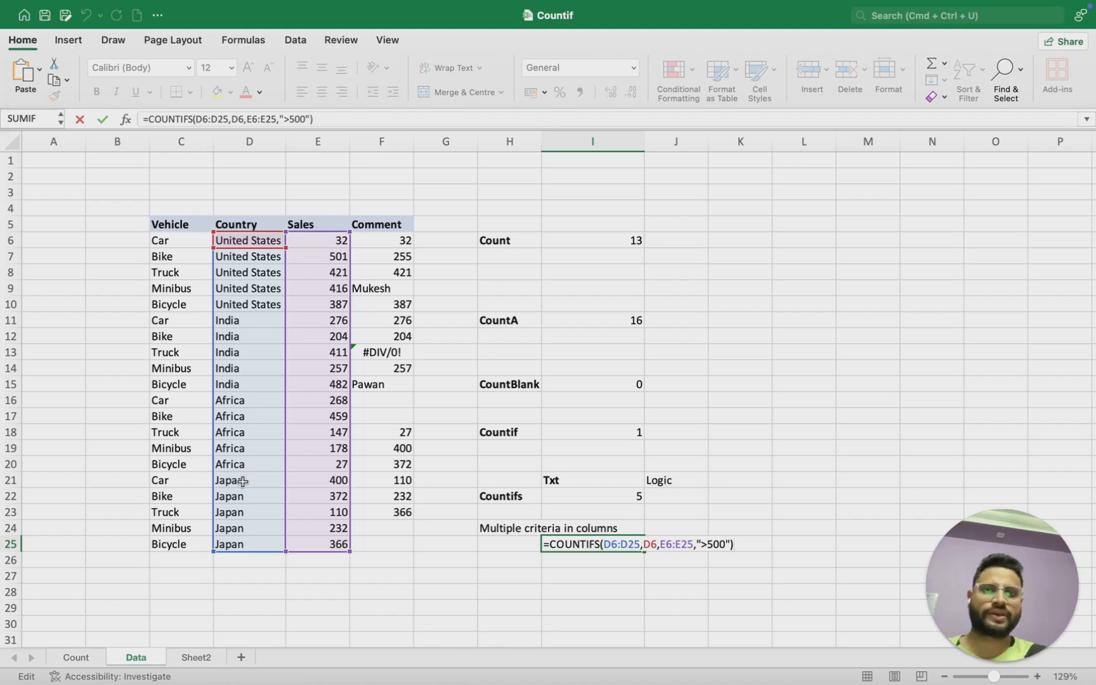
key("ctrl+Return")
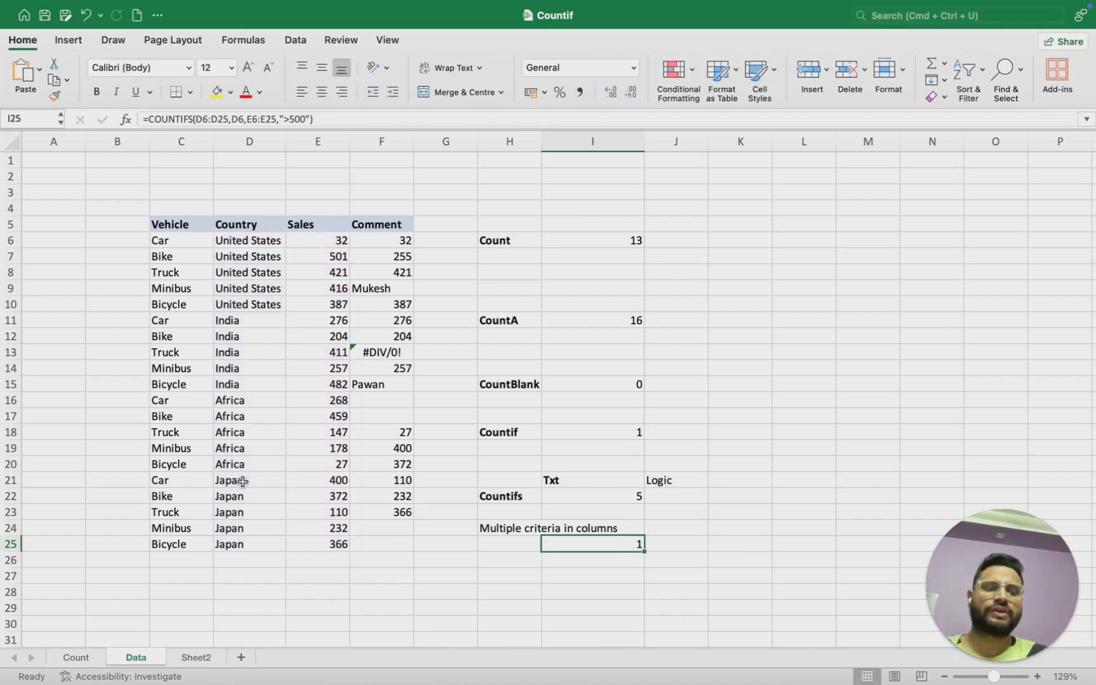